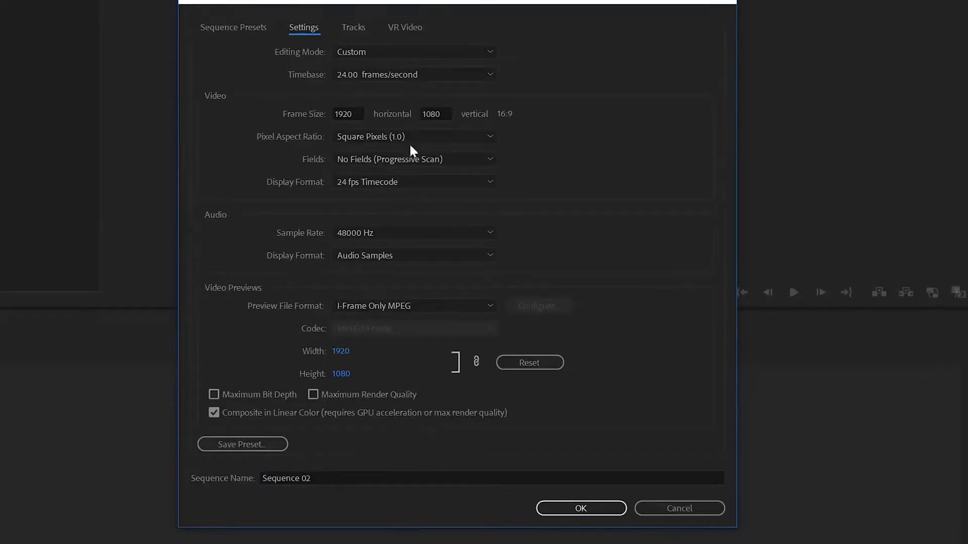
Confirm the custom 24 fps, 1920×1080 square-pixel settings for Sequence 02.
left_click(589, 509)
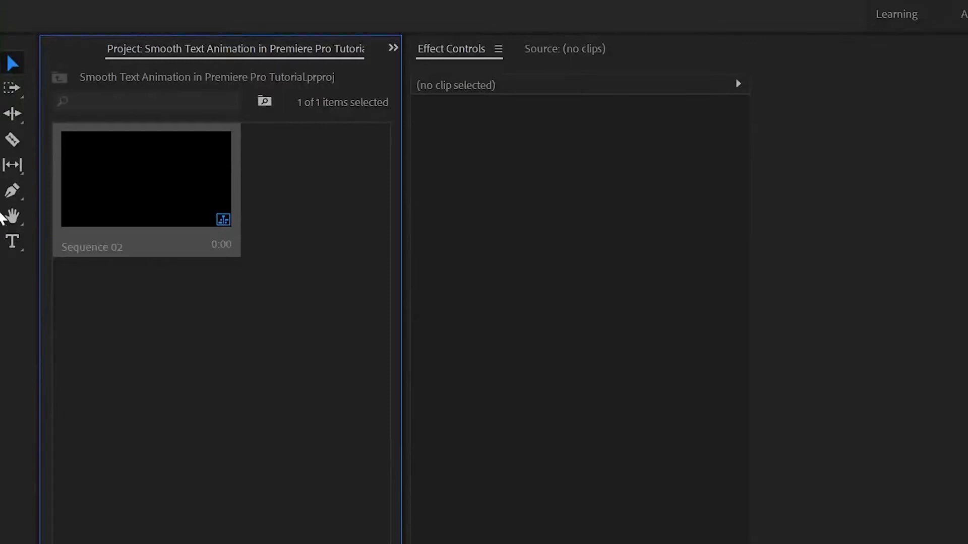
Type a white INSTAGRAM title in the lower left of the frame.
left_click(11, 243)
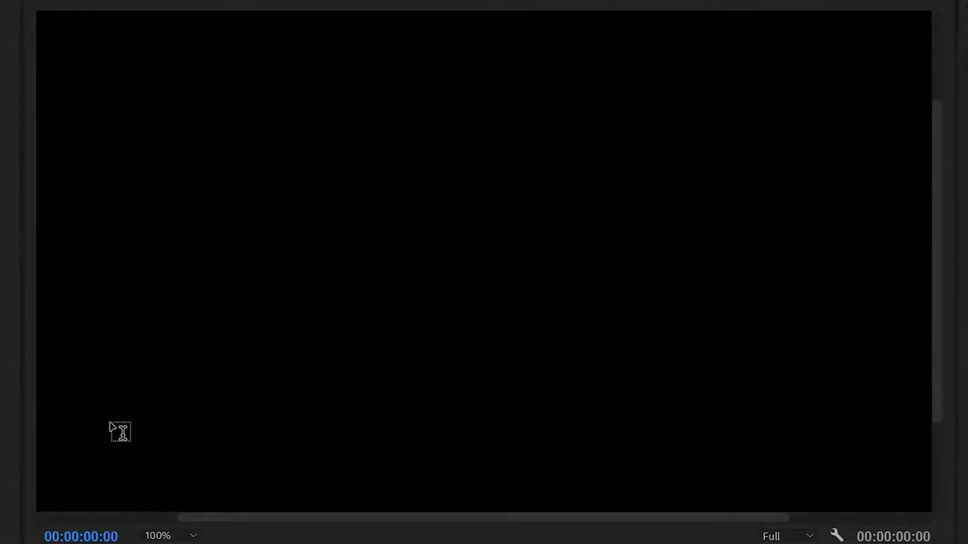
left_click(112, 428)
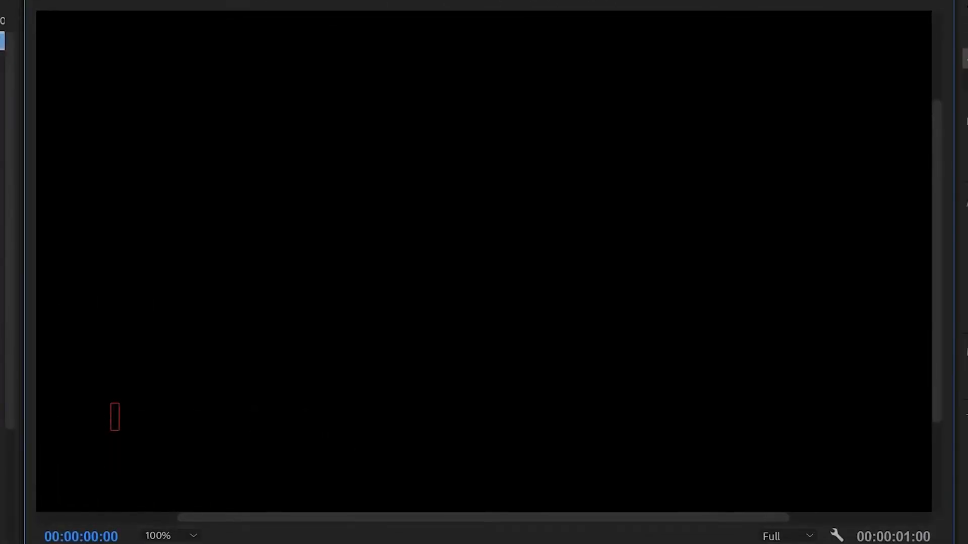
type("INSTAGRAM")
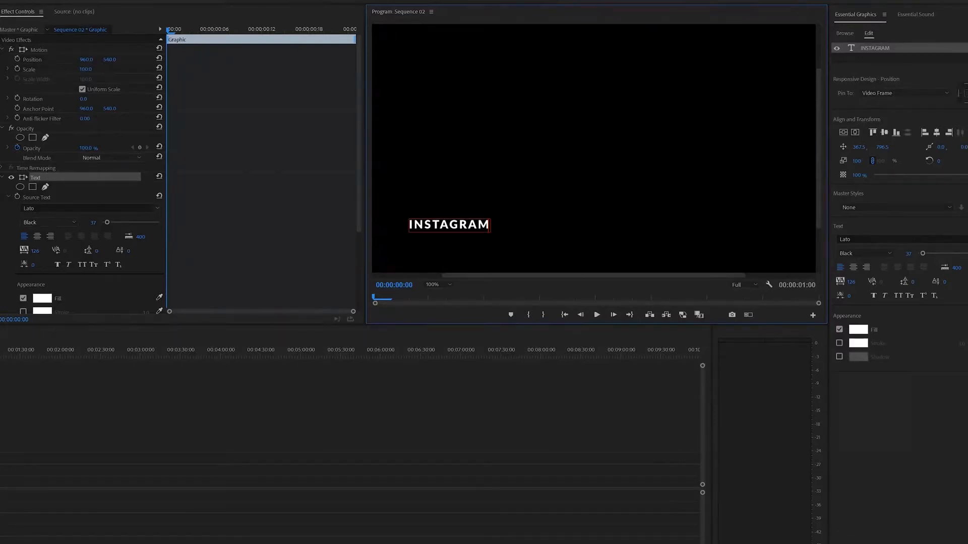
Extend the INSTAGRAM graphic clip on V1 to 00:00:04:20.
left_click_drag(733, 529, 443, 524)
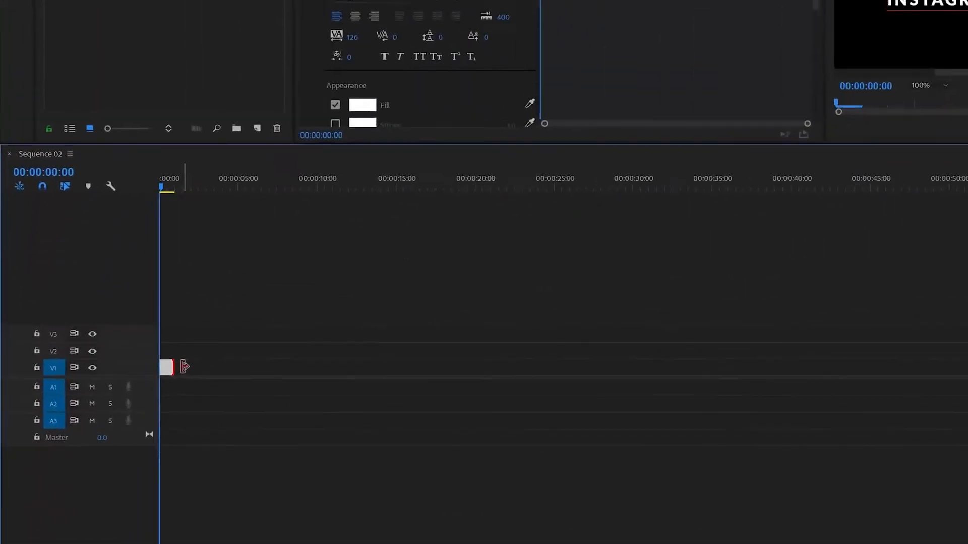
left_click_drag(184, 366, 244, 363)
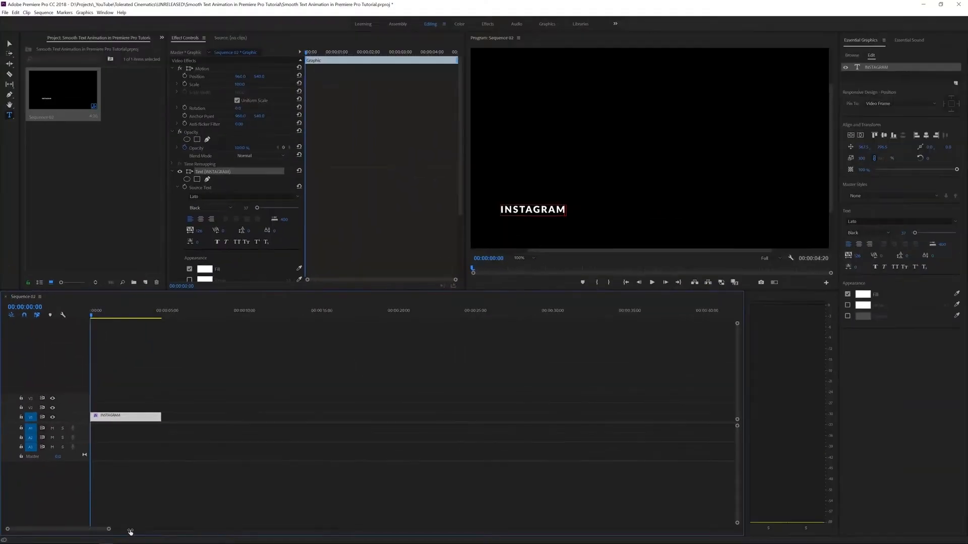
left_click_drag(130, 529, 109, 532)
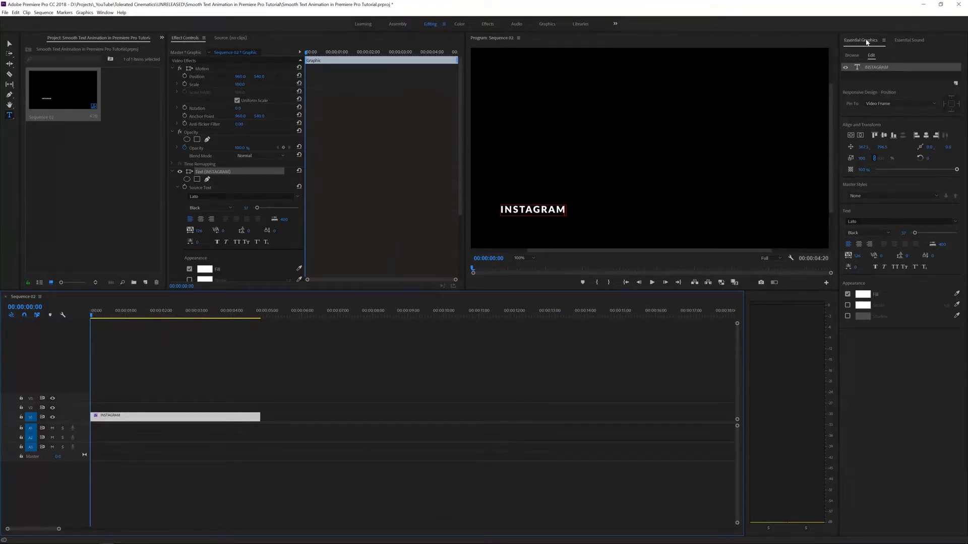
Left-align the INSTAGRAM text, keep Lato Black, and set font size 34.
left_click(105, 13)
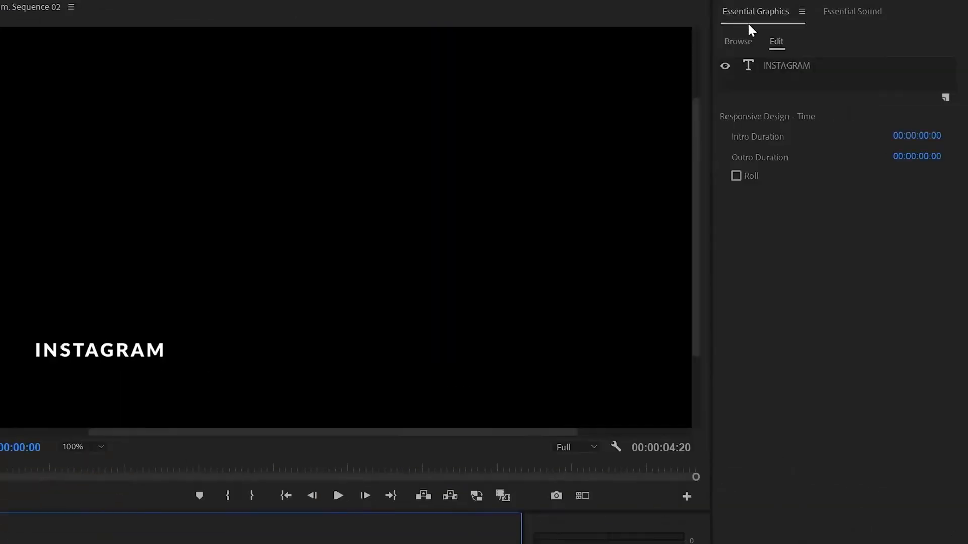
left_click(774, 68)
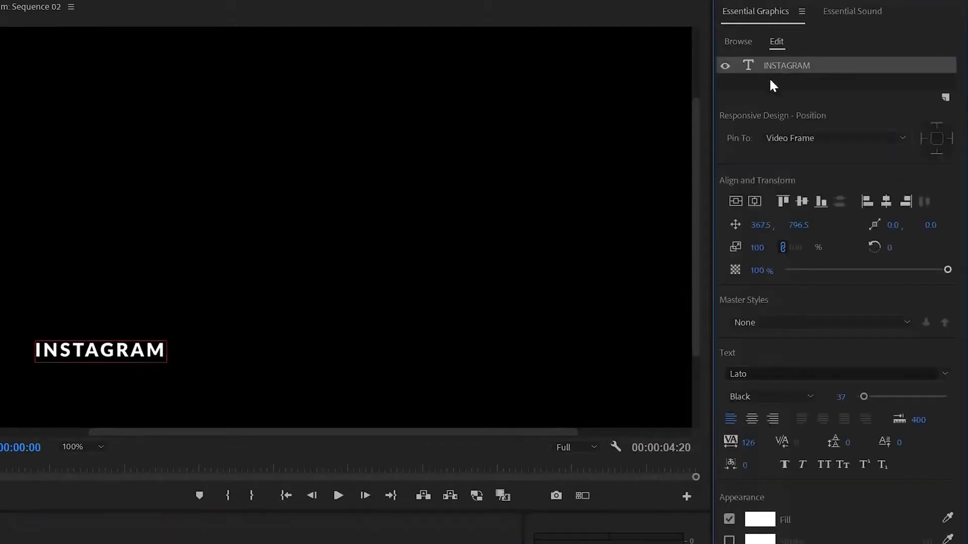
left_click(728, 421)
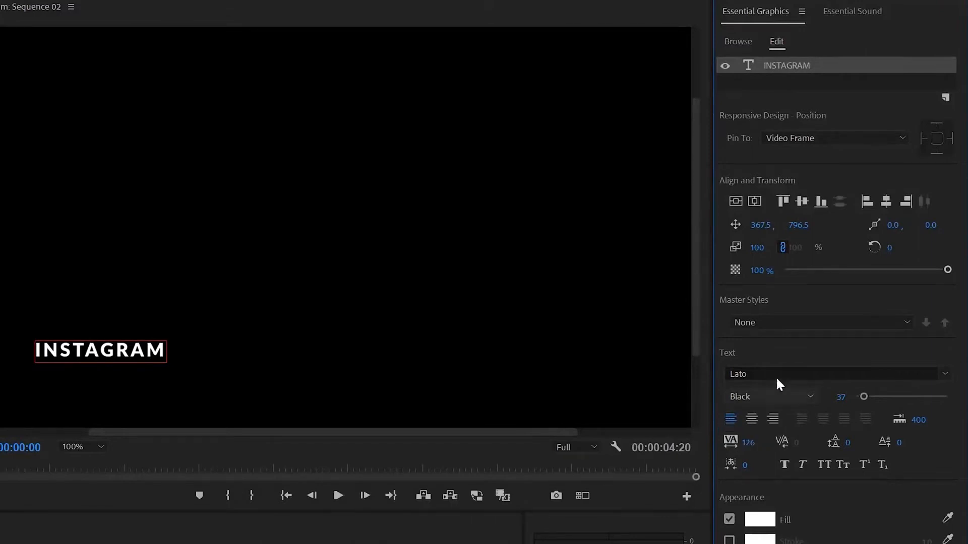
left_click(748, 397)
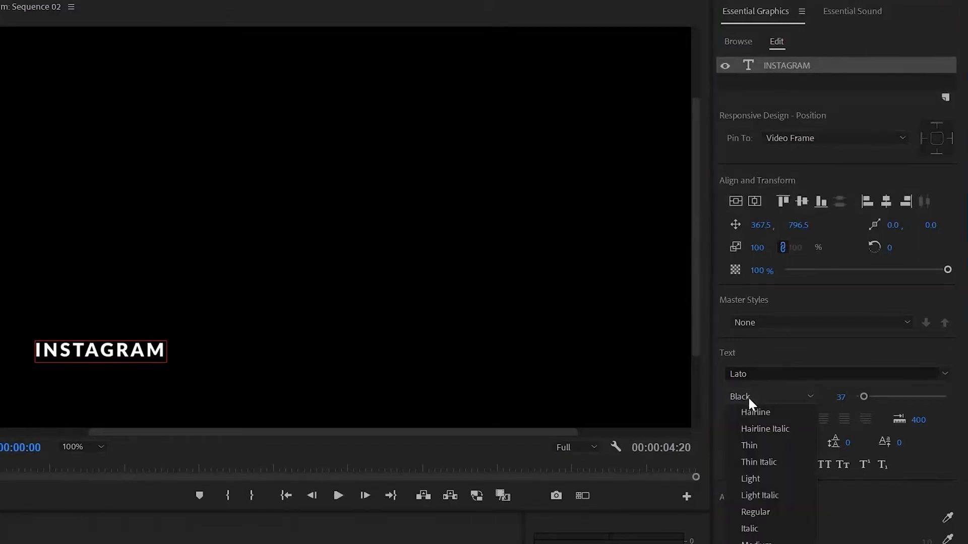
key("Escape")
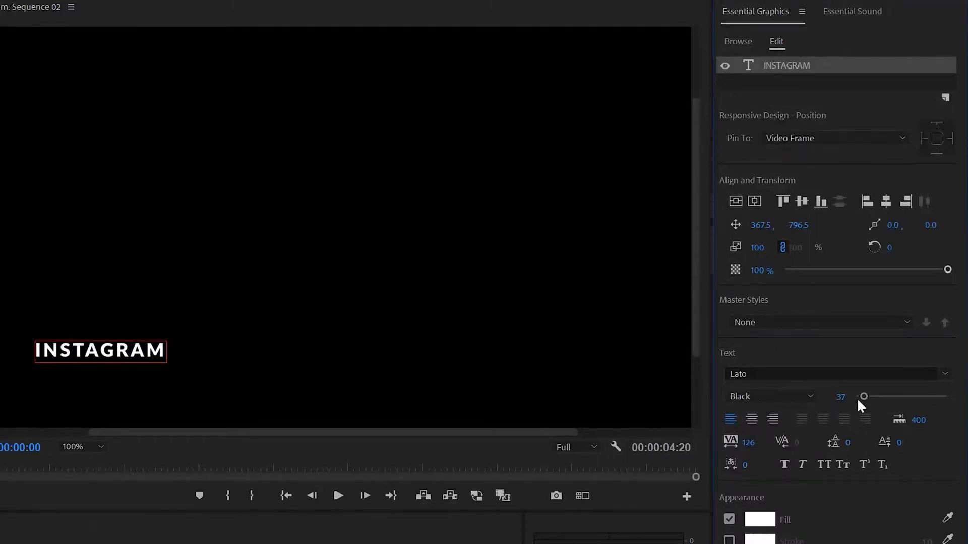
left_click_drag(863, 397, 862, 396)
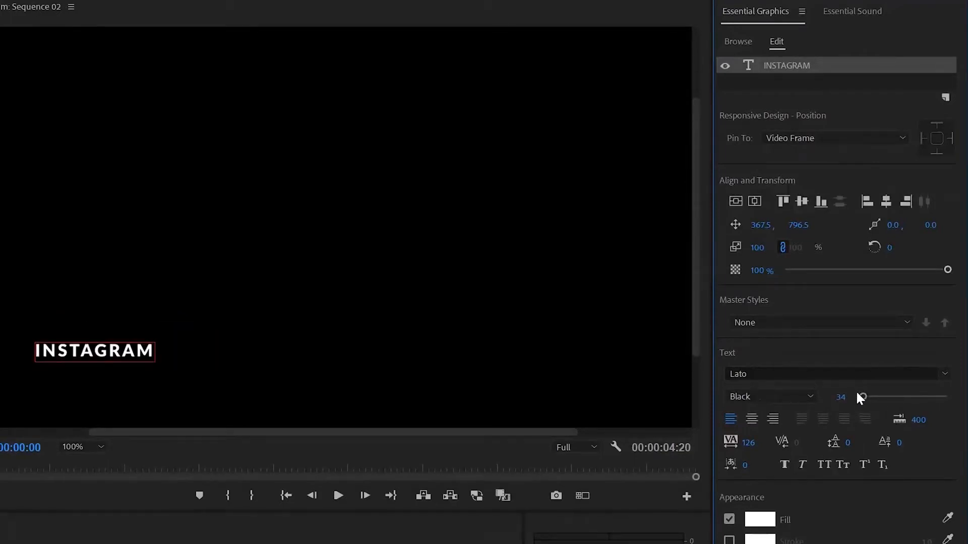
Fit the frame in the preview and move INSTAGRAM down and left.
left_click(71, 448)
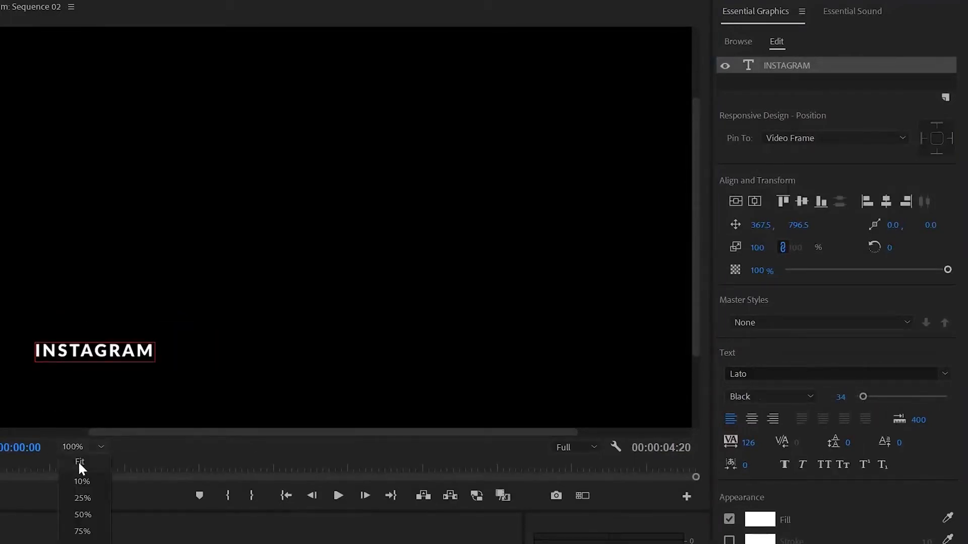
left_click(78, 461)
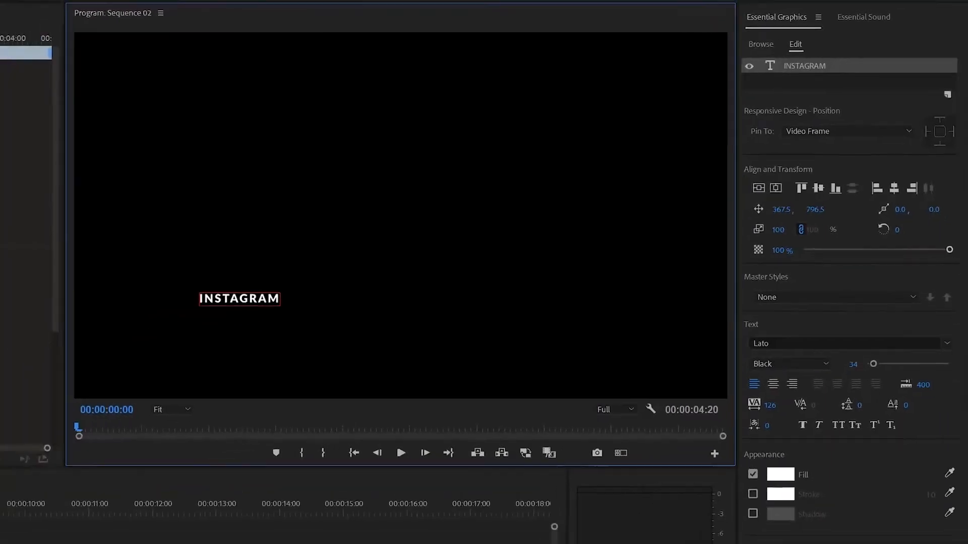
left_click(9, 44)
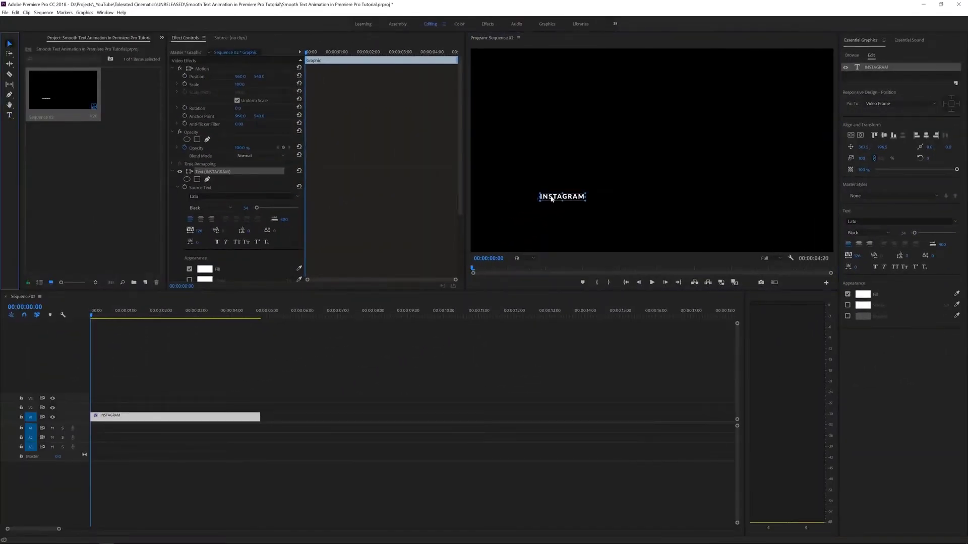
mouse_move(552, 199)
left_mouse_down()
mouse_move(508, 218)
mouse_move(547, 213)
left_mouse_up()
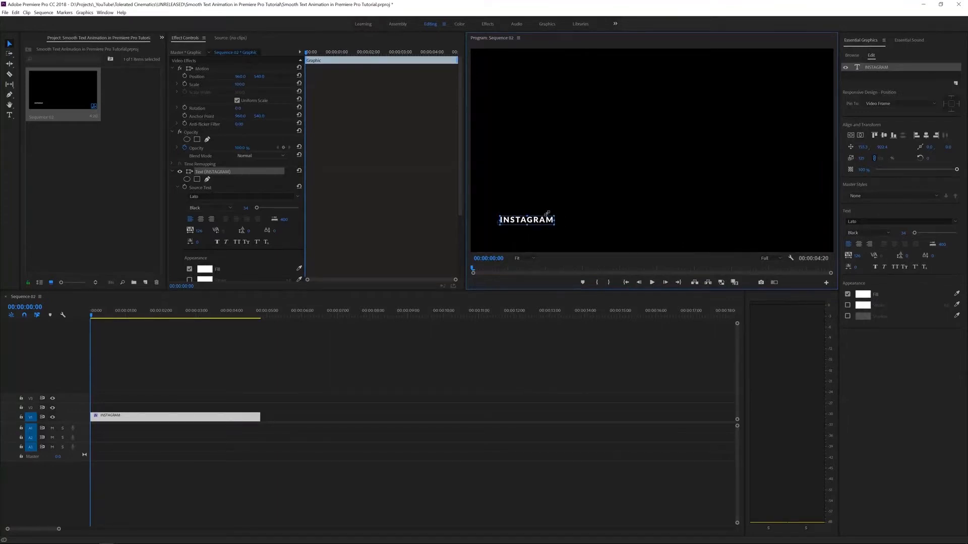
Set tracking to 150, compare wider spacing and 0, then undo back to 150.
left_click(206, 230)
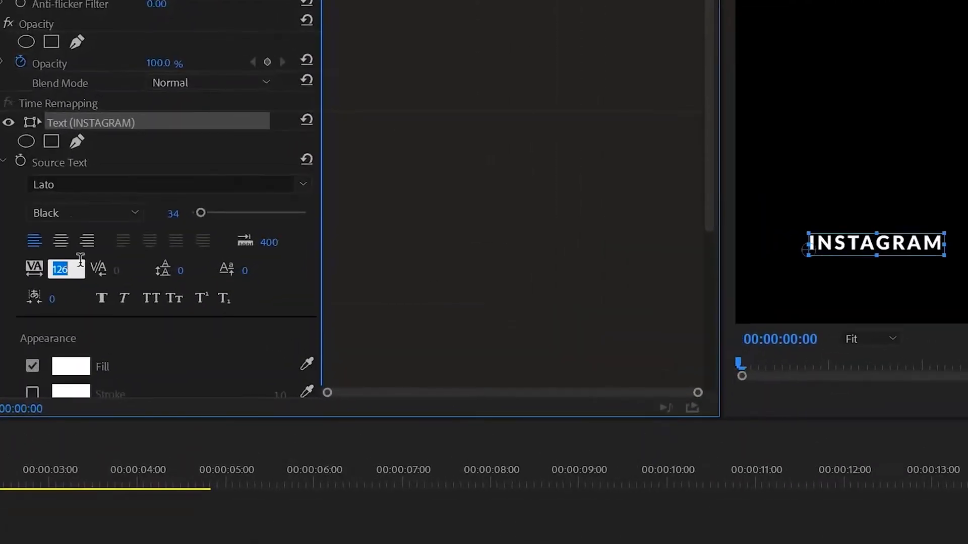
type("150")
key("Return")
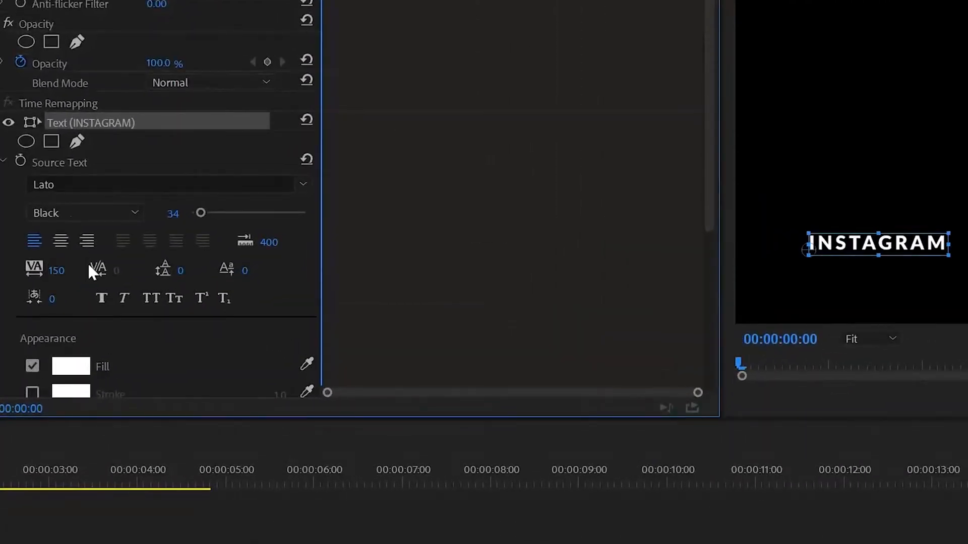
left_click_drag(56, 272, 182, 272)
key("ctrl+z")
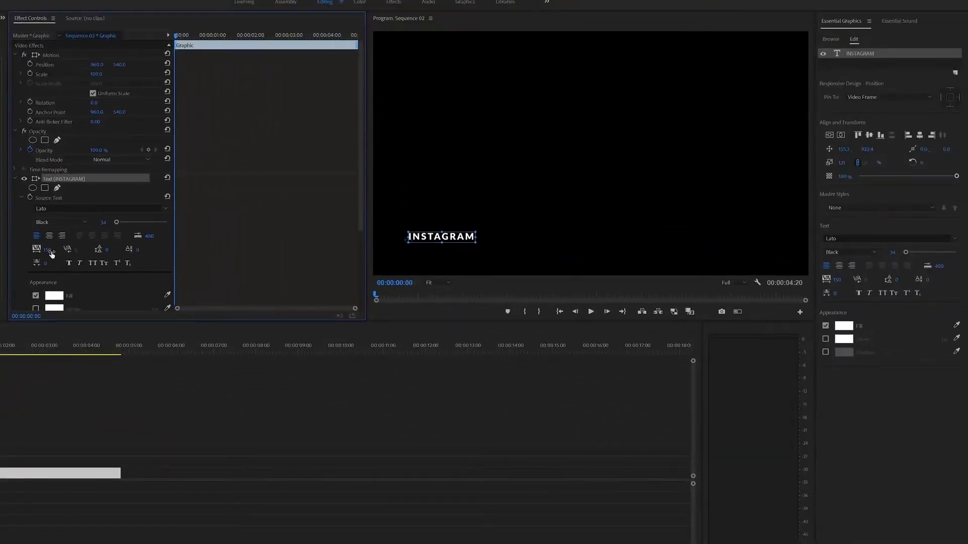
left_click(51, 249)
type("0")
key("Return")
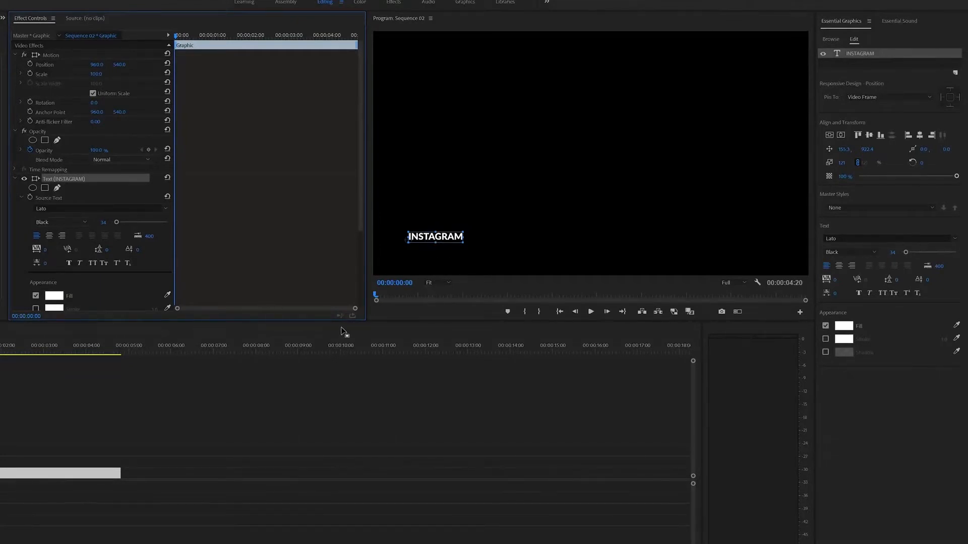
key("ctrl+z")
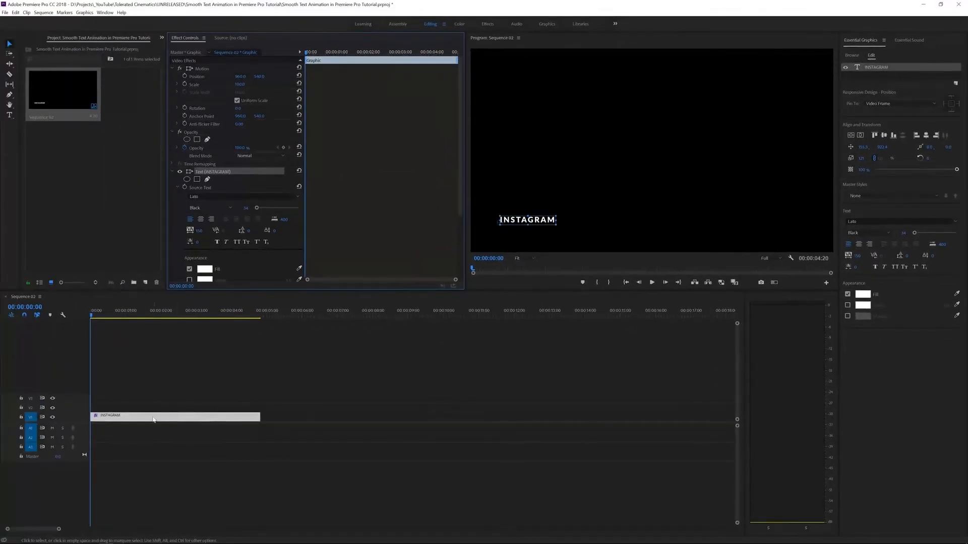
Duplicate the INSTAGRAM clip onto V2 and move one copy below the other.
left_click(164, 405)
left_click(144, 420)
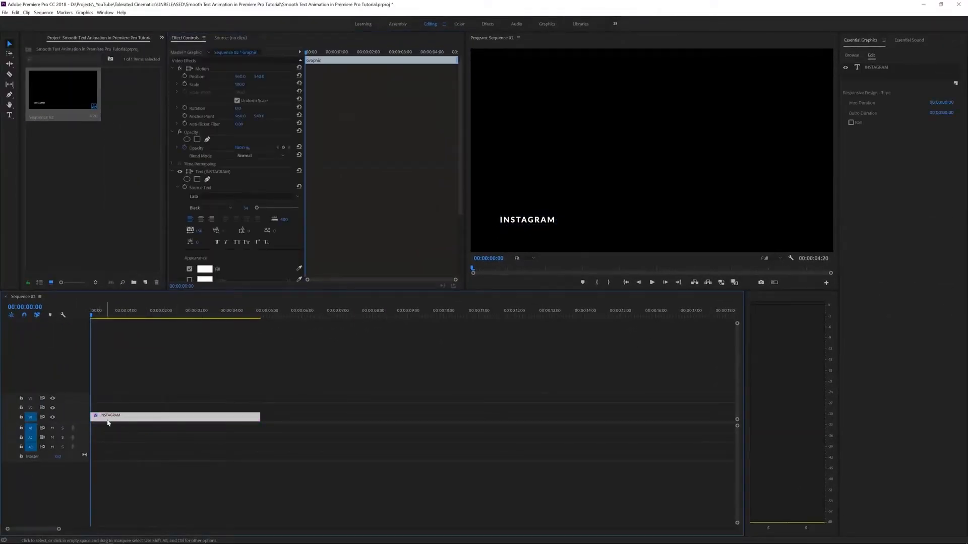
left_click_drag(125, 422, 122, 406)
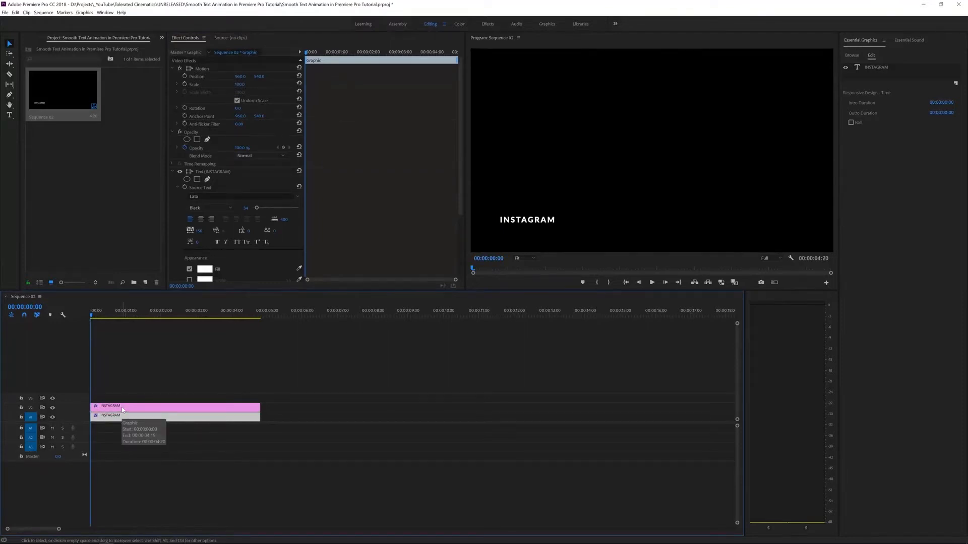
left_click(117, 414)
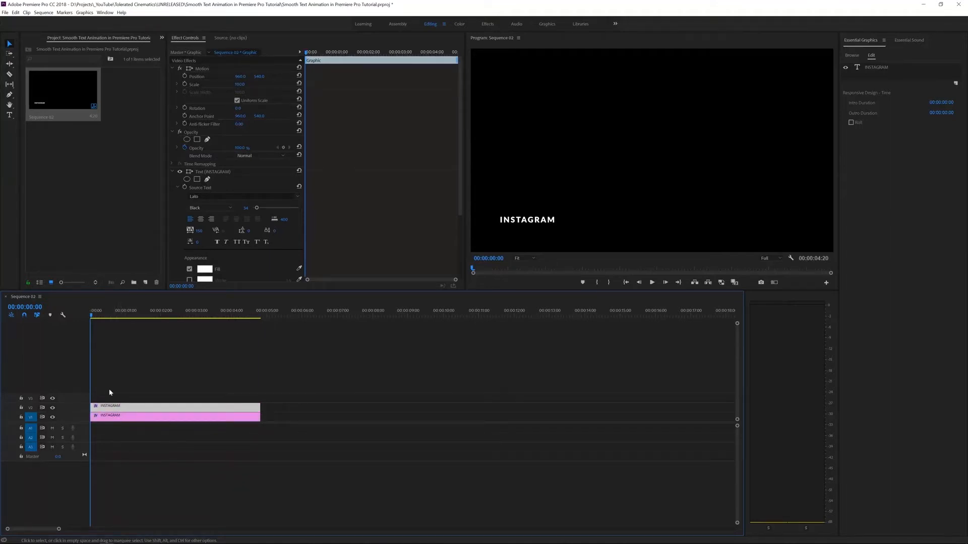
left_click(7, 42)
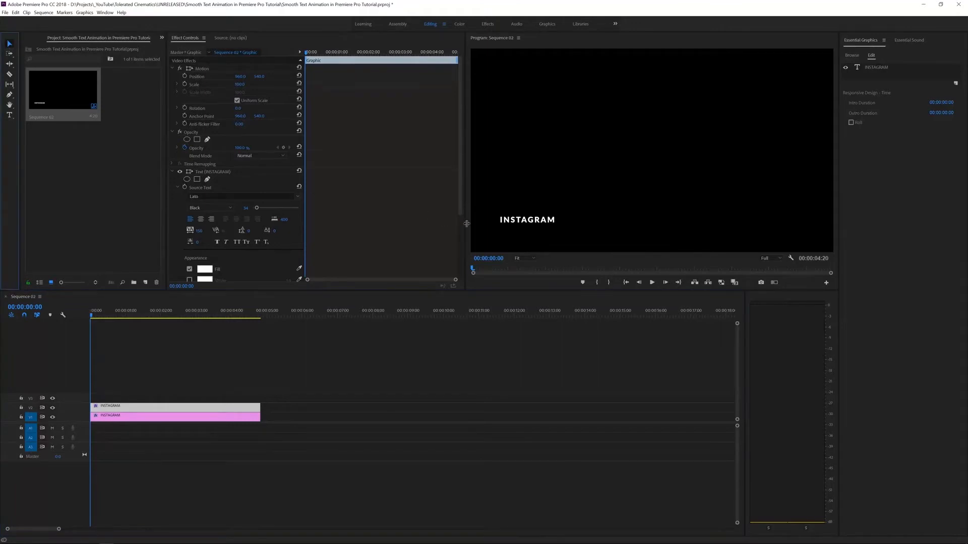
left_click(530, 225)
left_click_drag(513, 224, 512, 232)
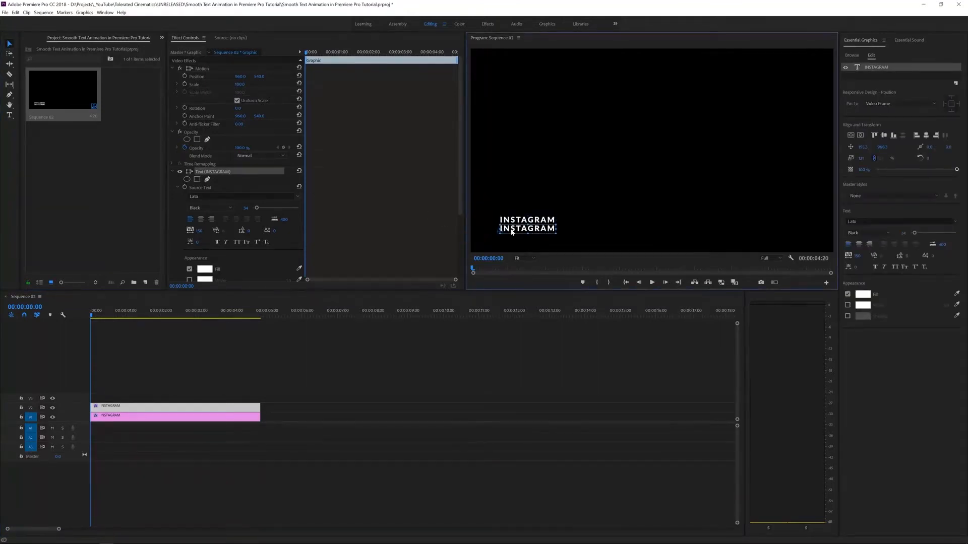
Replace the lower line's text with the Instagram profile web address.
left_click(9, 114)
double_click(509, 227)
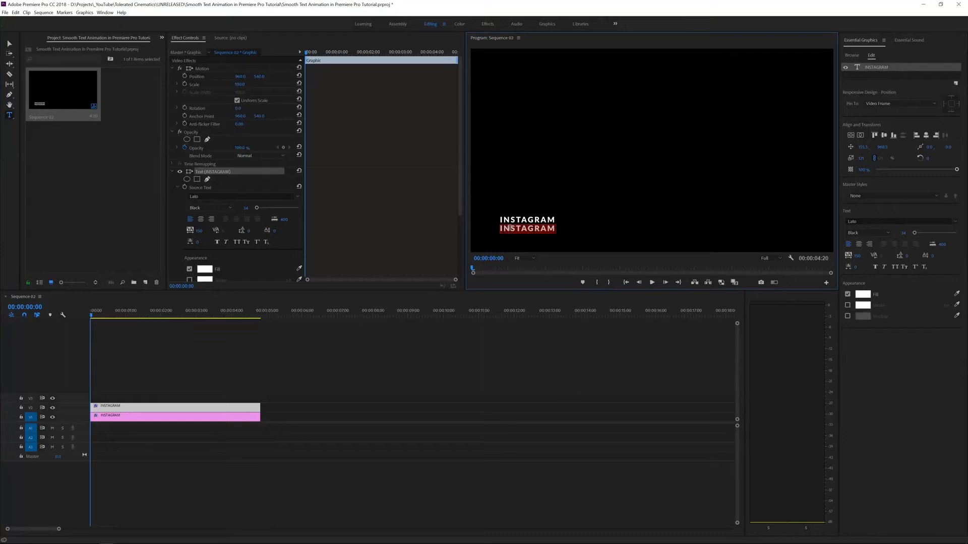
type("Instagram.co")
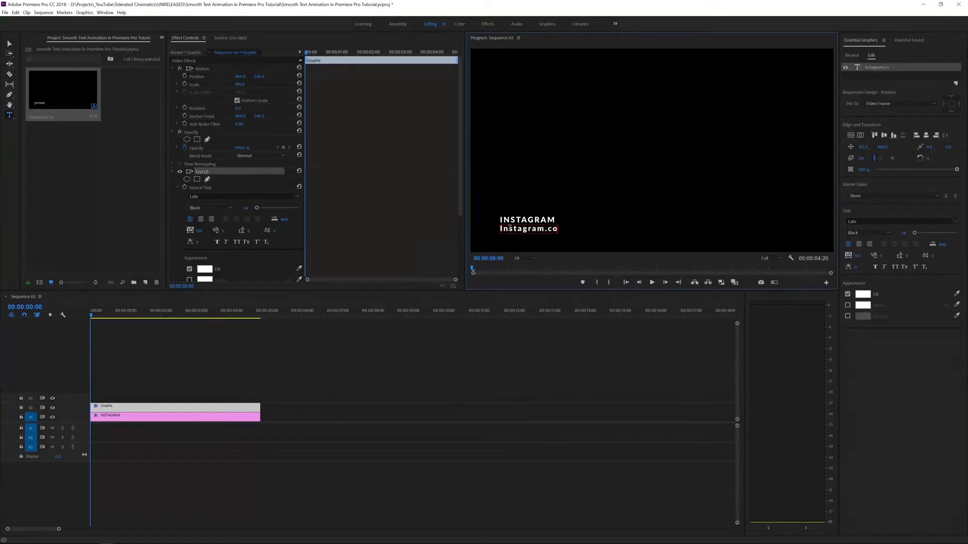
type("m/ignacealeya")
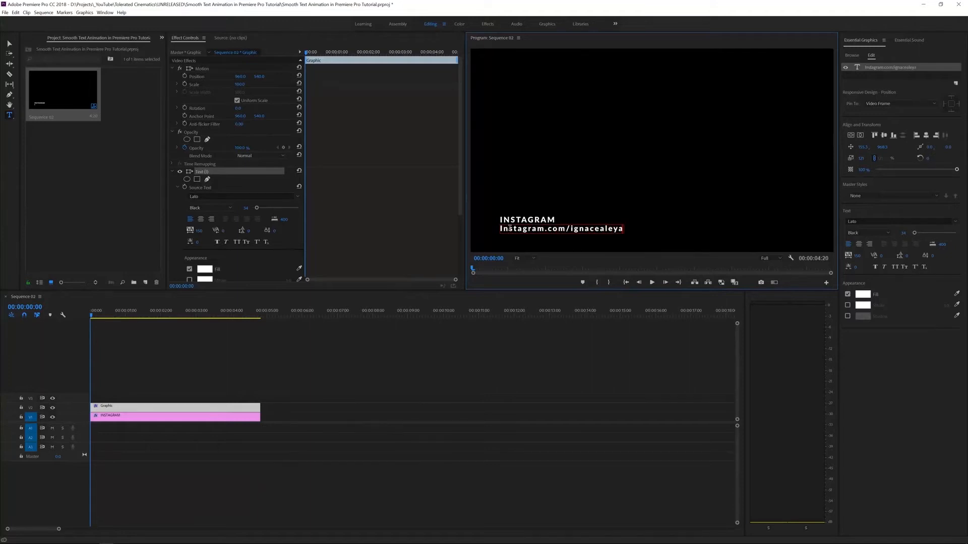
key("ctrl+a")
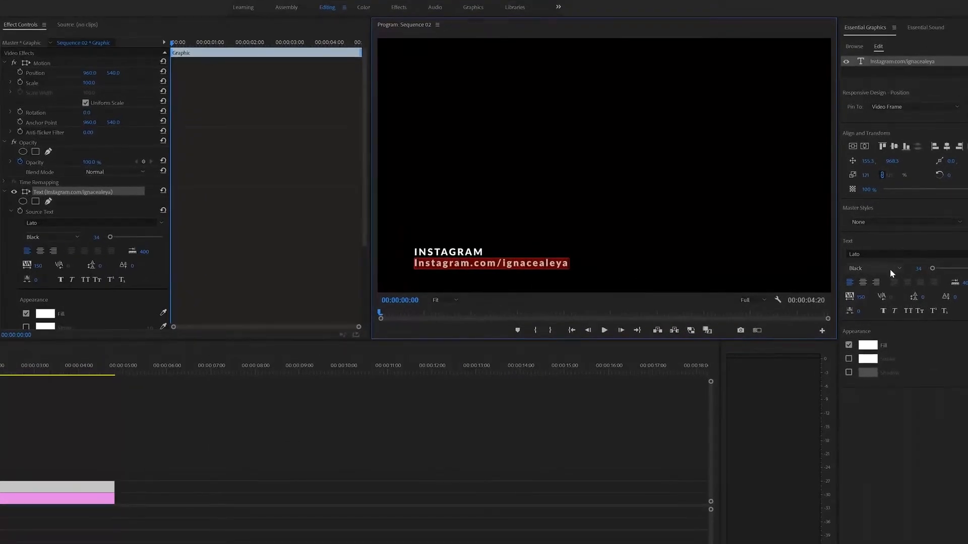
Set the URL line to Lato Regular and make it All Caps.
left_click(896, 267)
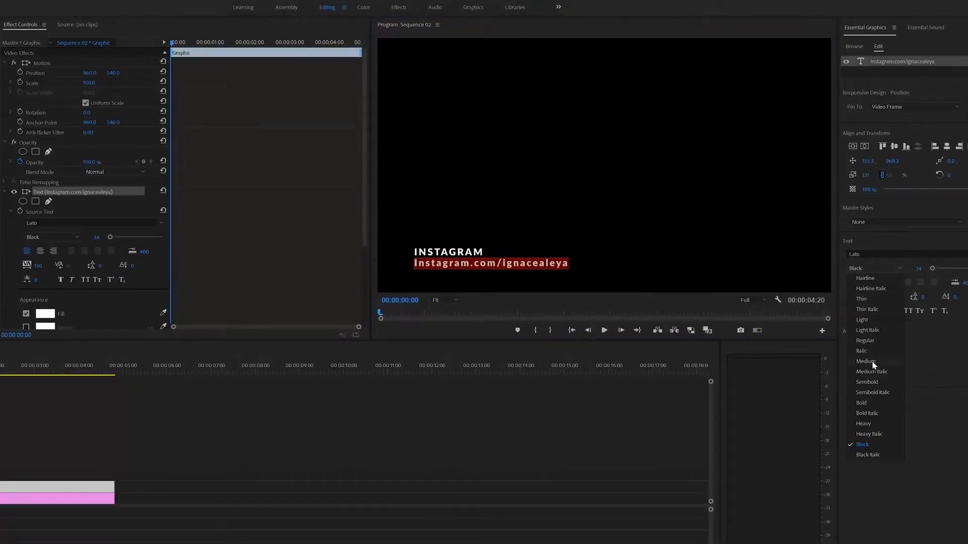
left_click(869, 344)
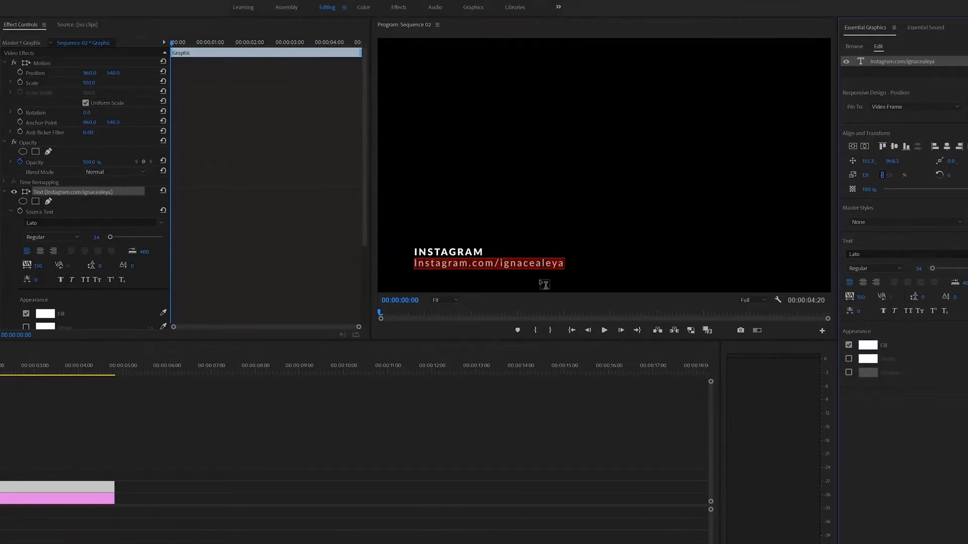
left_click(526, 264)
left_click_drag(526, 264, 560, 265)
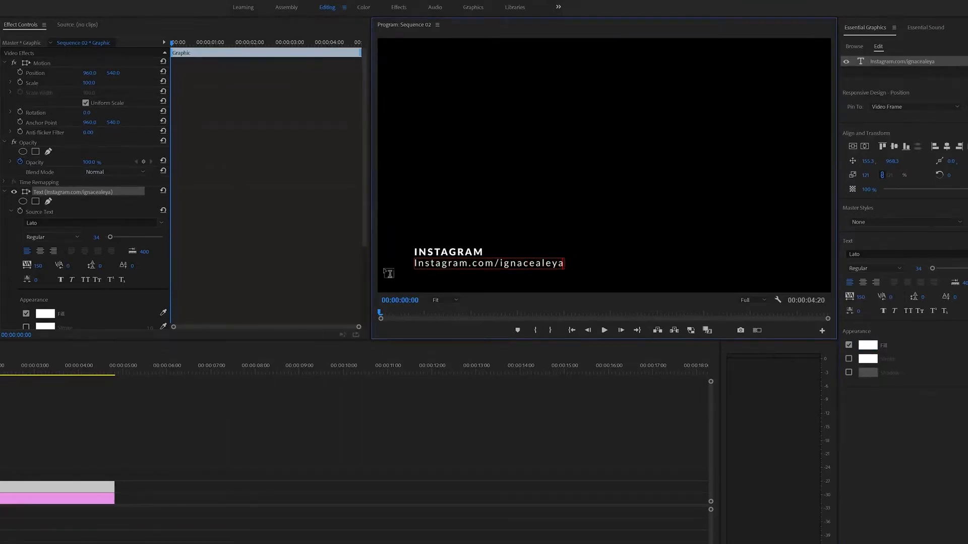
triple_click(430, 263)
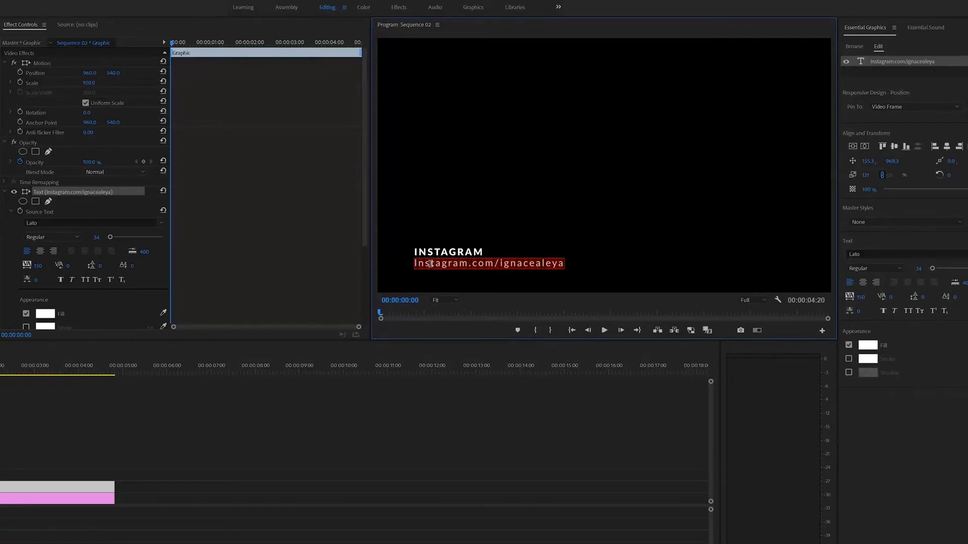
left_click(907, 312)
left_click(550, 260)
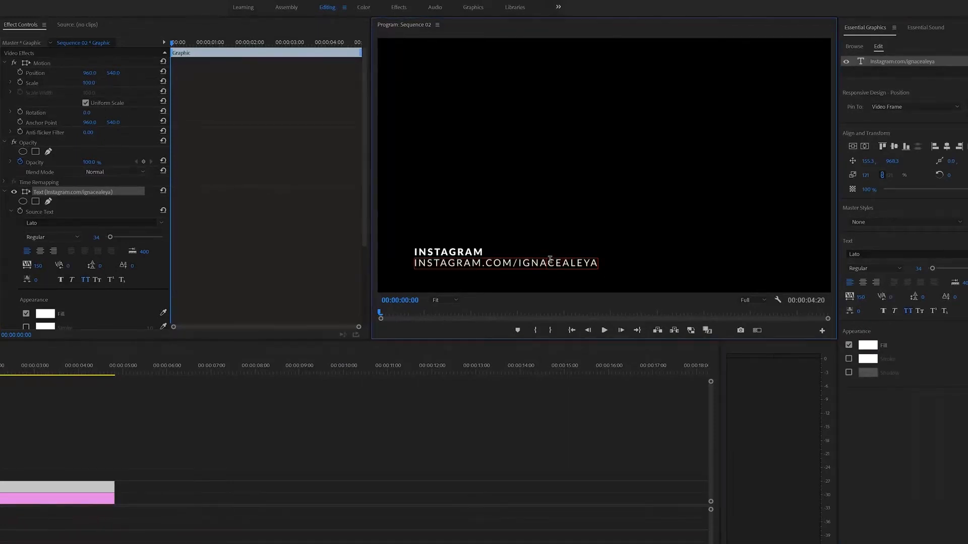
triple_click(557, 262)
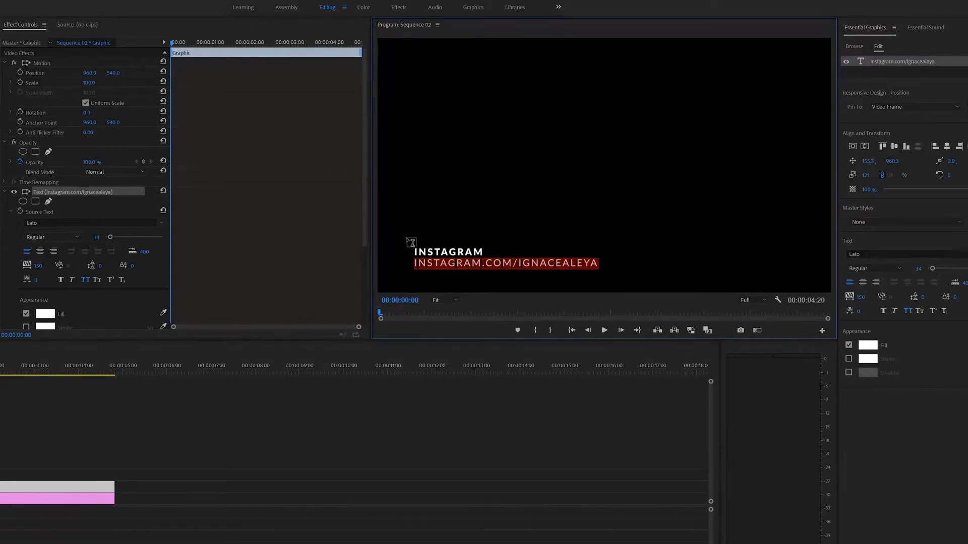
Enlarge the INSTAGRAM line to font size 47 and start a preview.
left_click(439, 248)
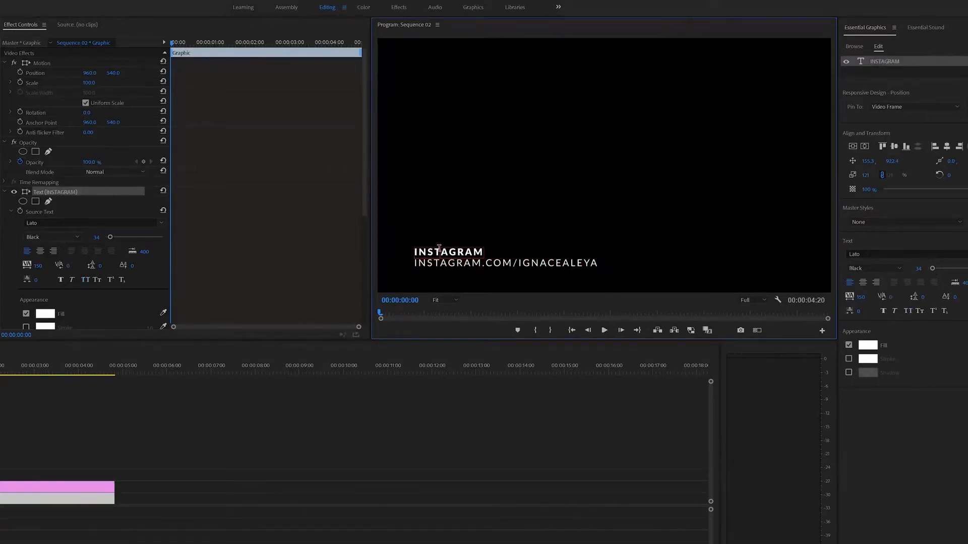
double_click(436, 251)
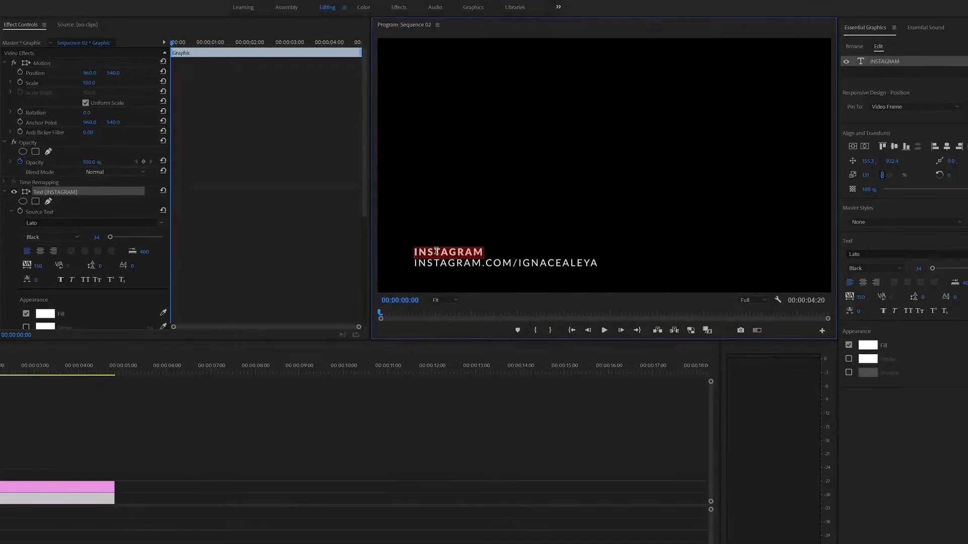
left_click_drag(933, 269, 935, 270)
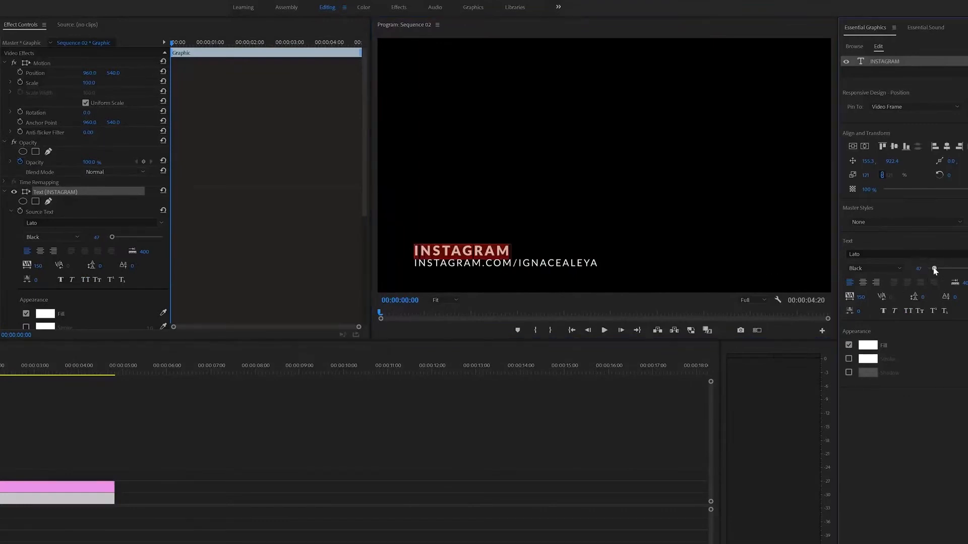
left_click(409, 432)
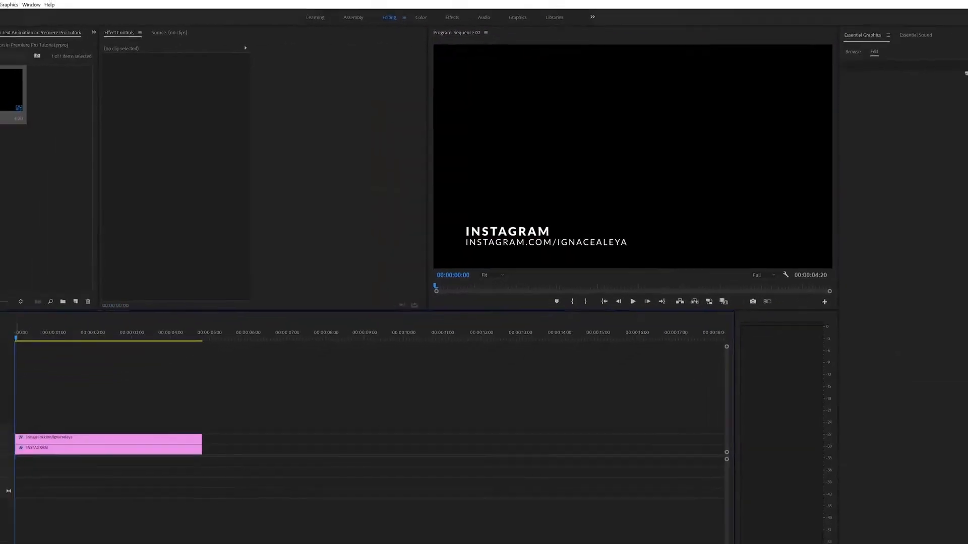
key("space")
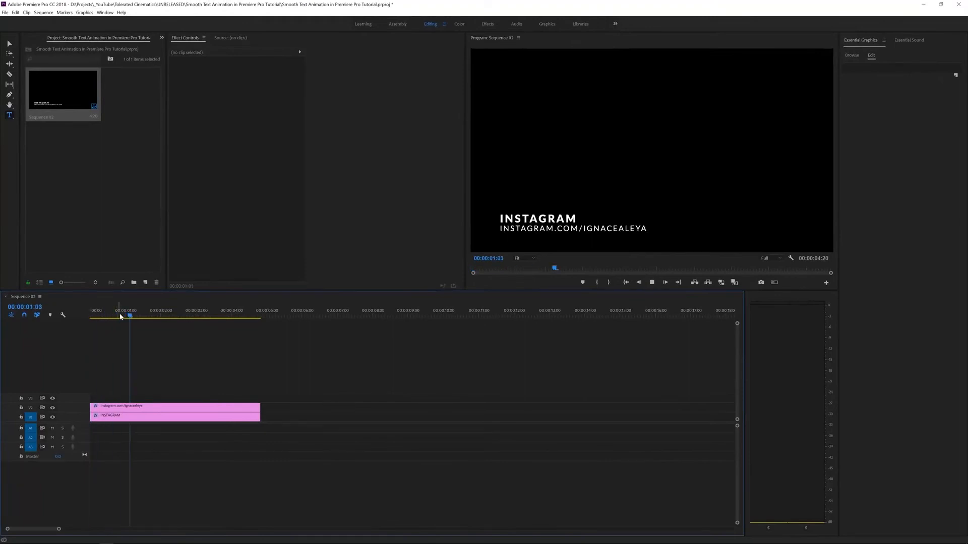
Stop playback, set the time to 00:00:01:00, and show the Text (INSTAGRAM) properties.
key("space")
left_click(105, 418)
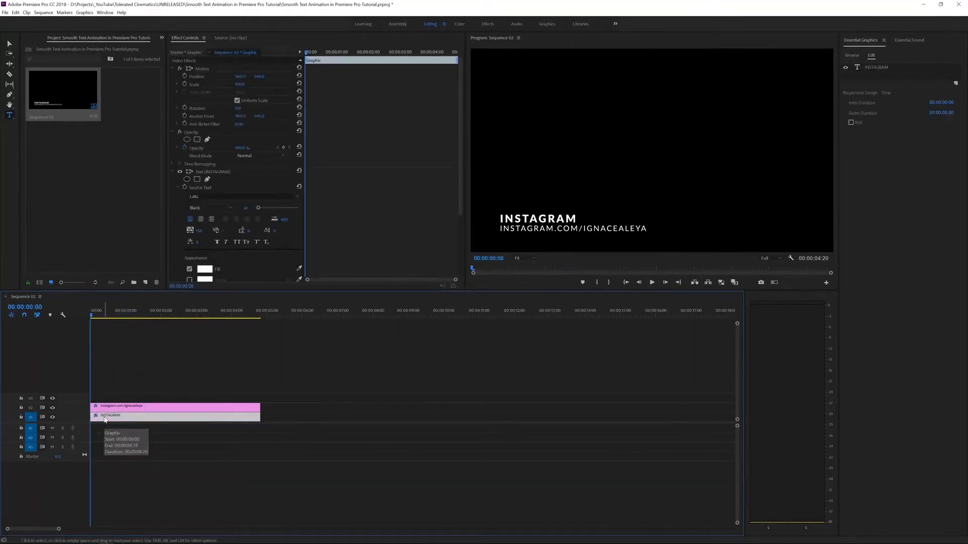
left_click(127, 315)
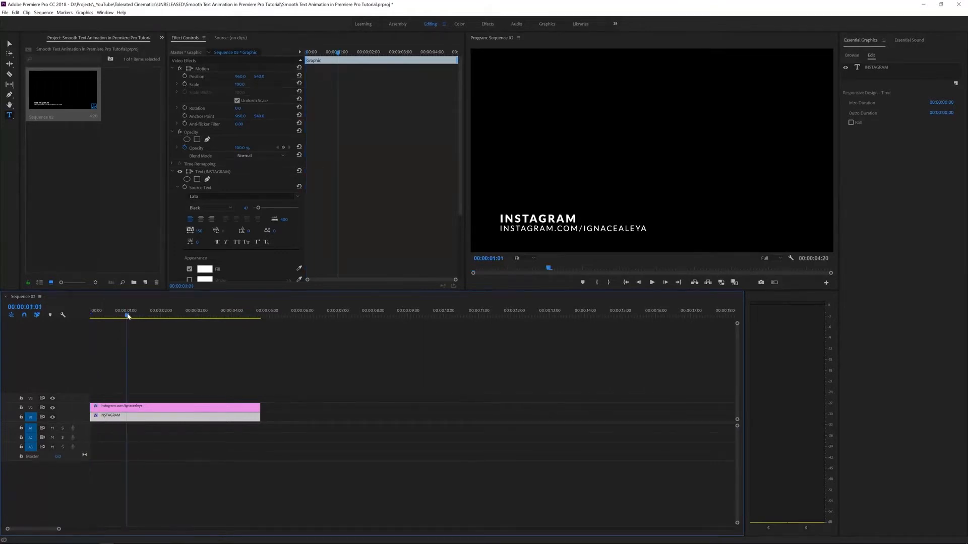
left_click_drag(128, 316, 126, 316)
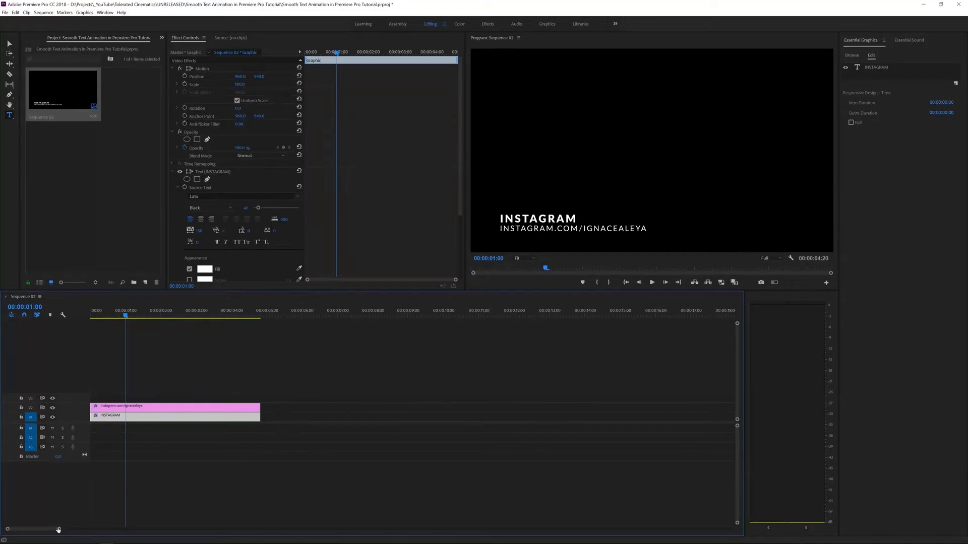
left_click_drag(58, 530, 45, 529)
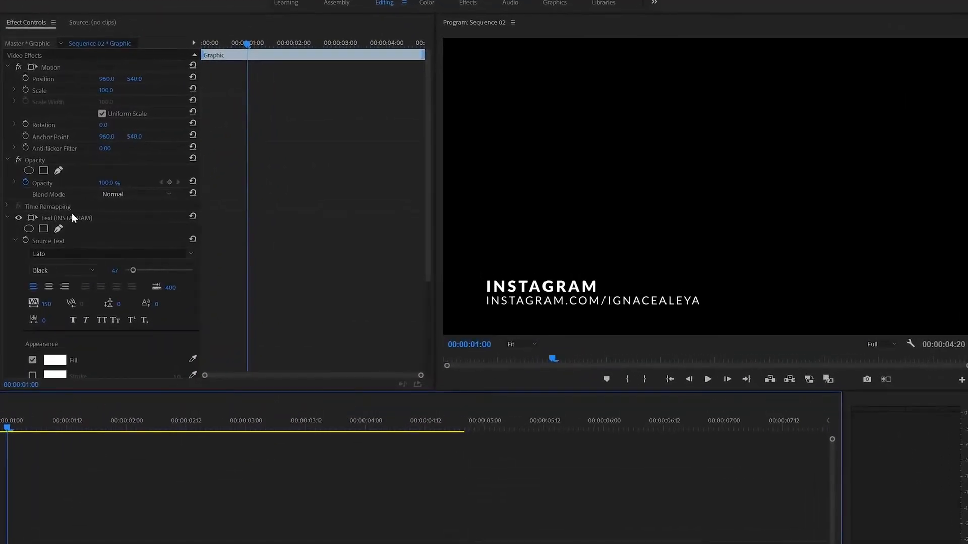
left_click(72, 215)
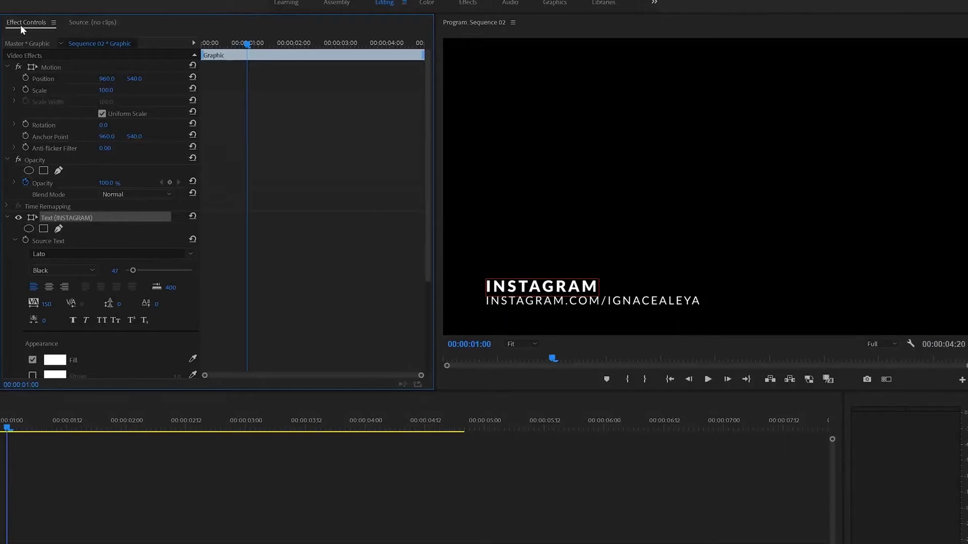
Keyframe INSTAGRAM's Position at 00:00:01:00 and 00:00:03:00, both at 155.3, 922.4.
scroll(13, 197, "down", 1)
scroll(13, 201, "down", 2)
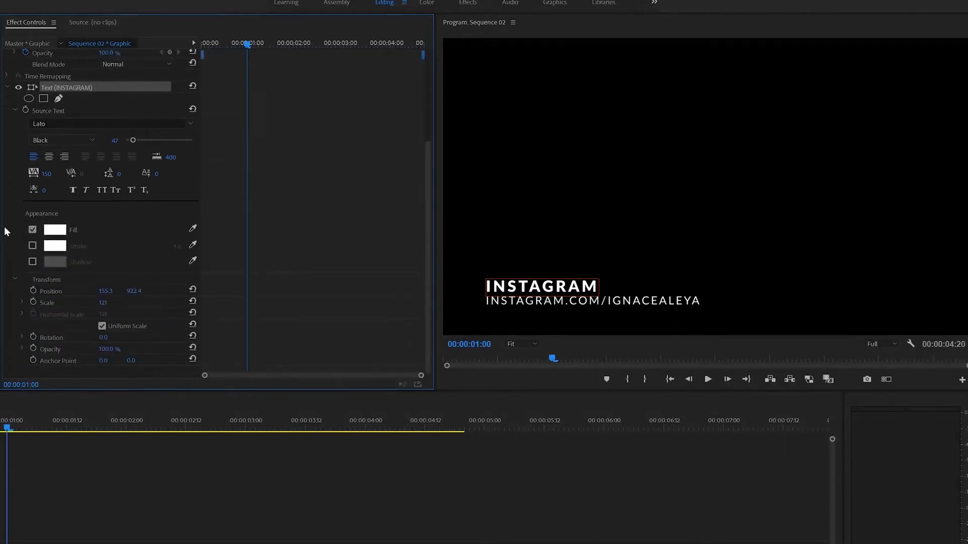
left_click(33, 290)
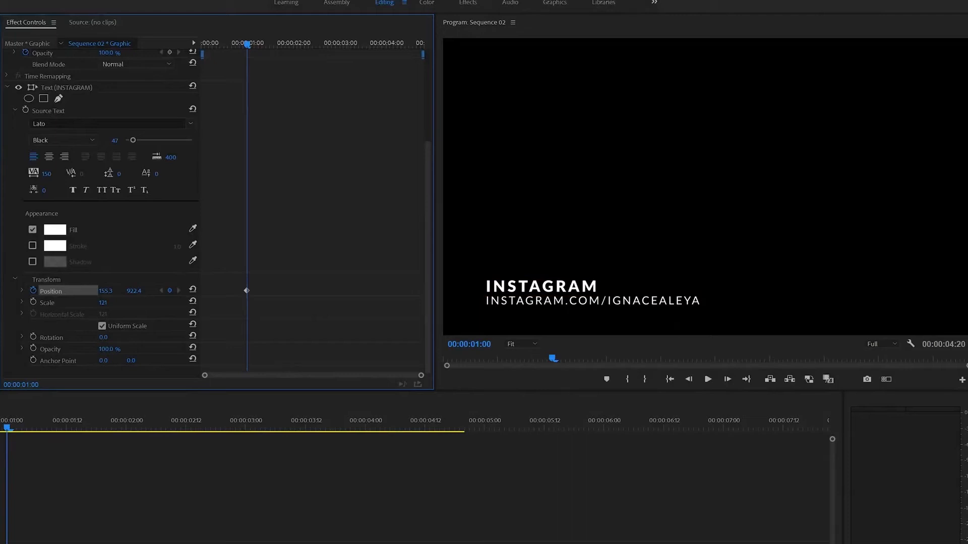
left_click_drag(326, 45, 346, 46)
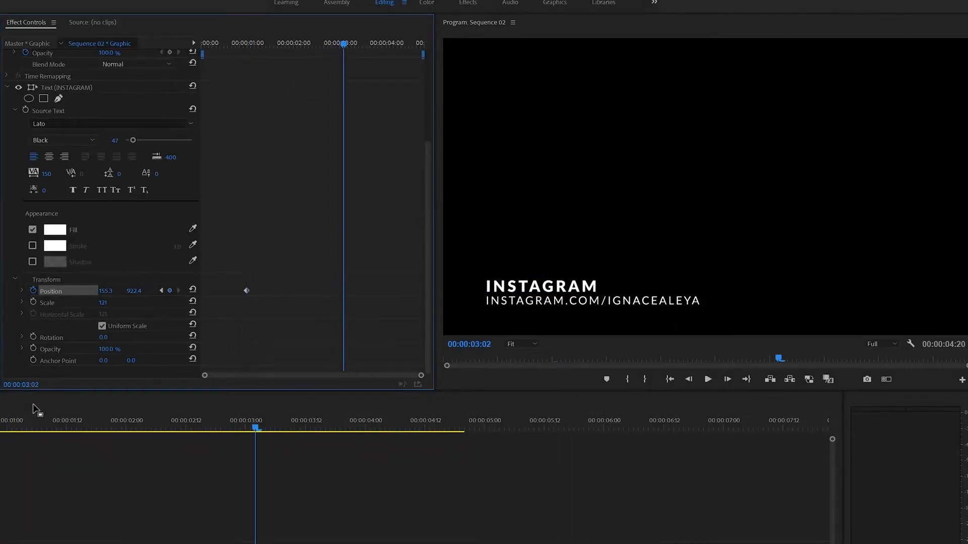
key("Left")
key("Left")
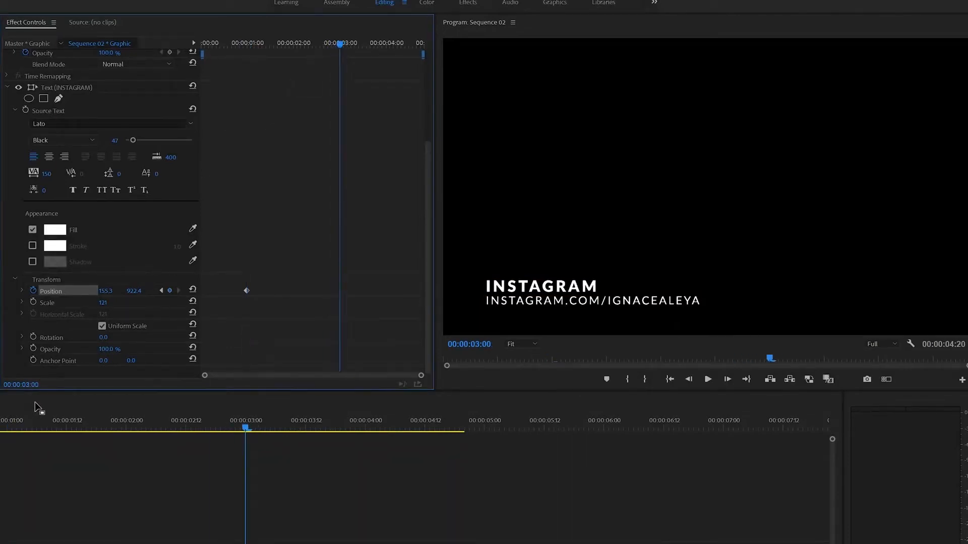
left_click(171, 291)
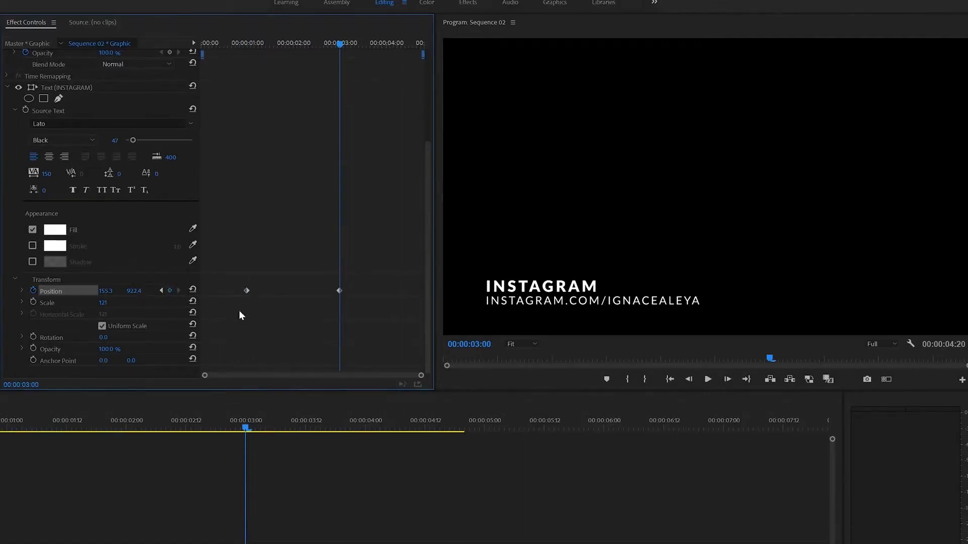
left_click_drag(240, 276, 367, 312)
left_click_drag(251, 41, 165, 41)
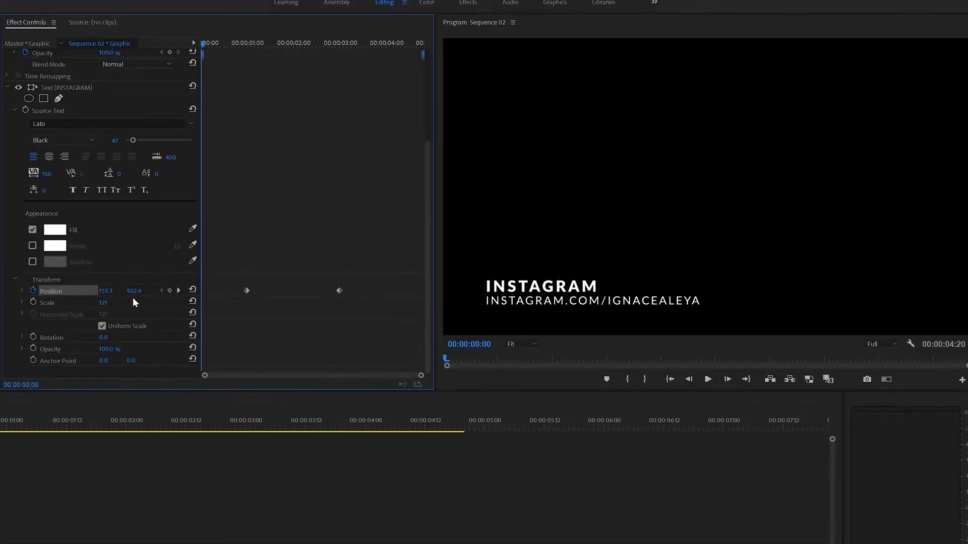
Place INSTAGRAM off-frame left at time zero so it slides in, and preview.
left_click_drag(134, 292, 73, 292)
key("ctrl+z")
left_click_drag(96, 292, 1, 291)
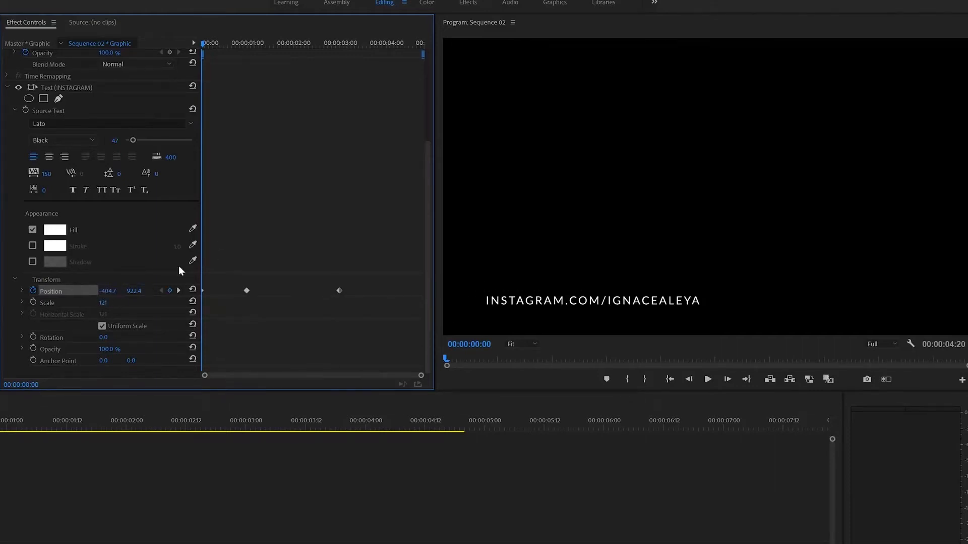
key("space")
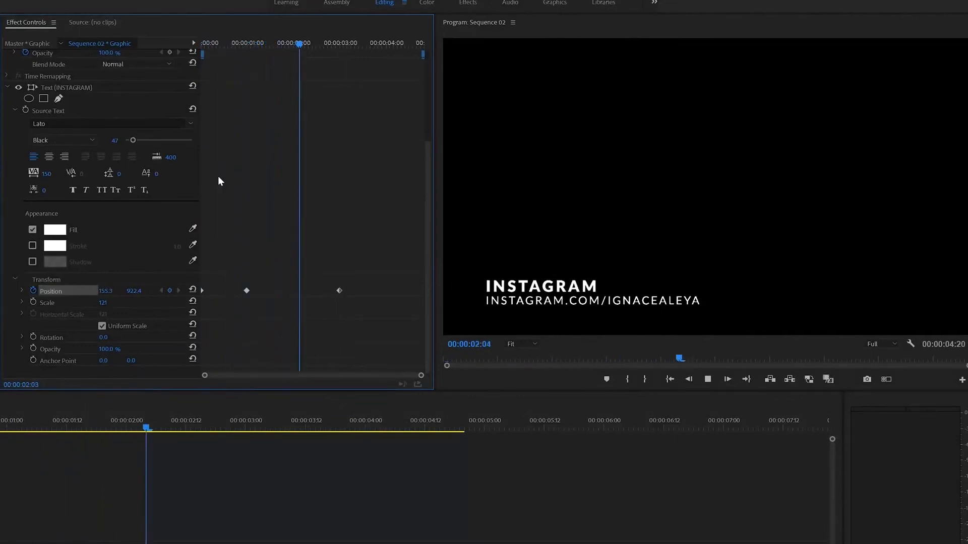
key("space")
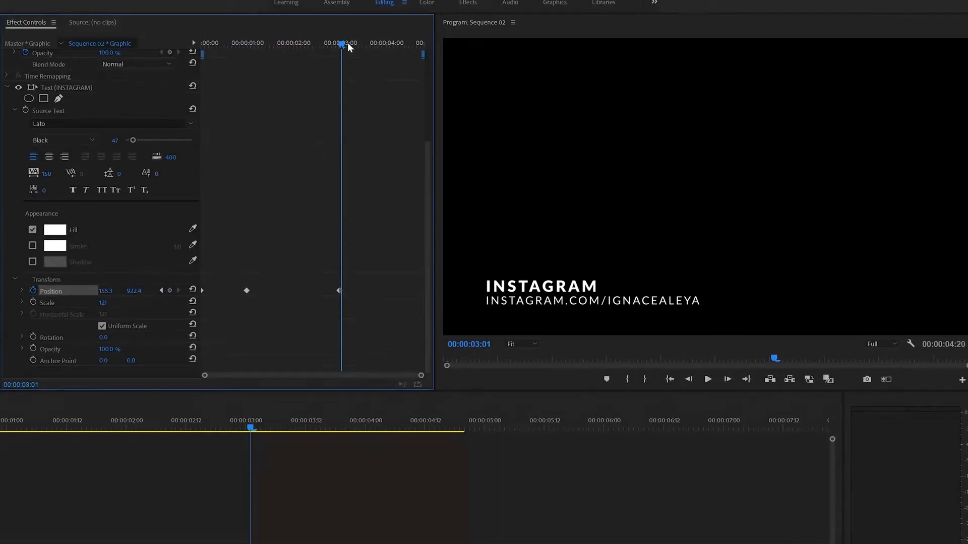
Add an exit keyframe near 00:00:04:03 at X 1963.3 and preview the slide-out.
left_click_drag(348, 44, 392, 59)
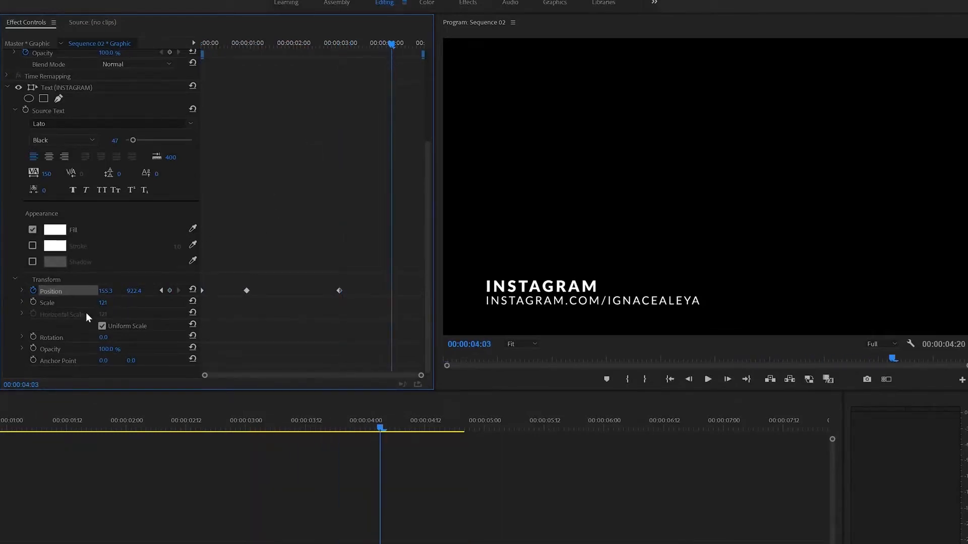
left_click_drag(105, 290, 967, 286)
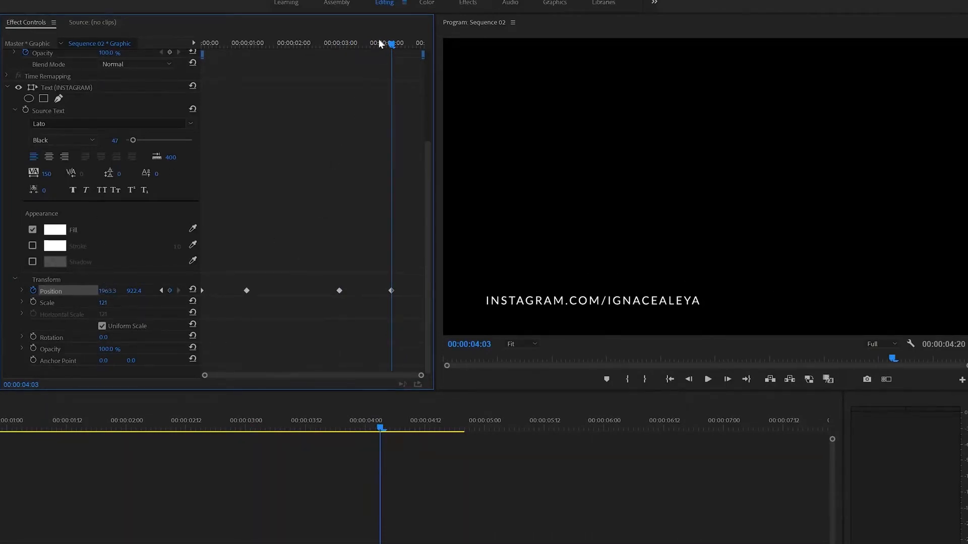
left_click_drag(379, 43, 202, 43)
key("space")
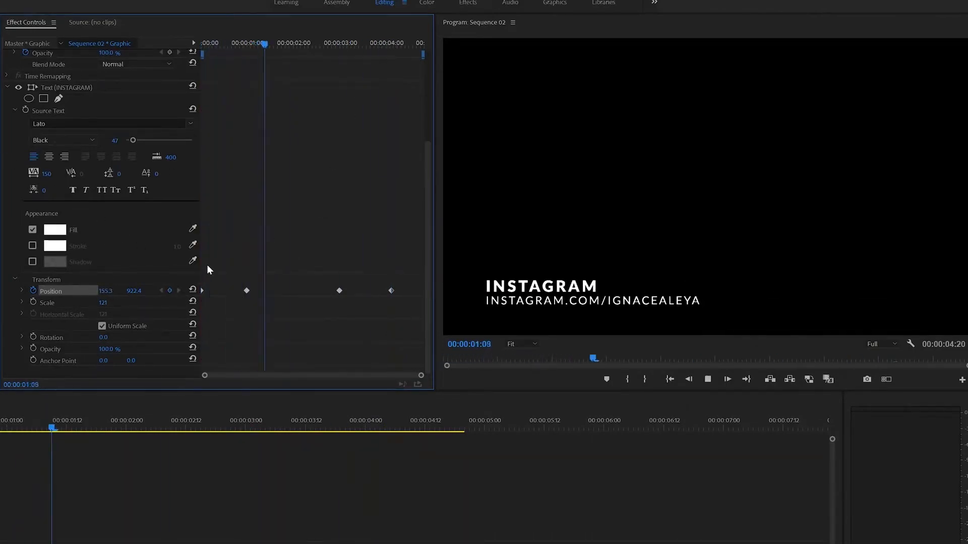
key("space")
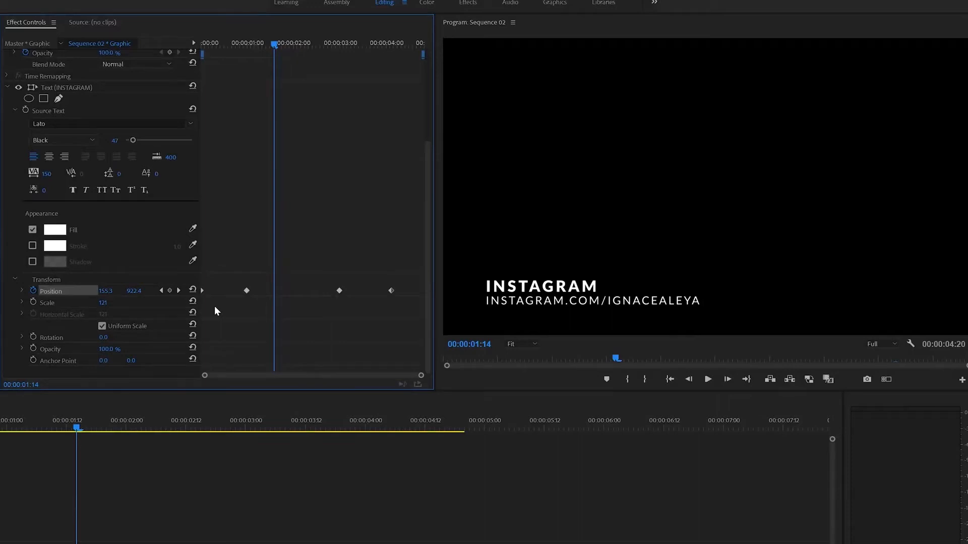
Apply Continuous Bezier temporal interpolation to the 1:00 and 3:00 Position keyframes, then preview.
left_click_drag(230, 250, 343, 334)
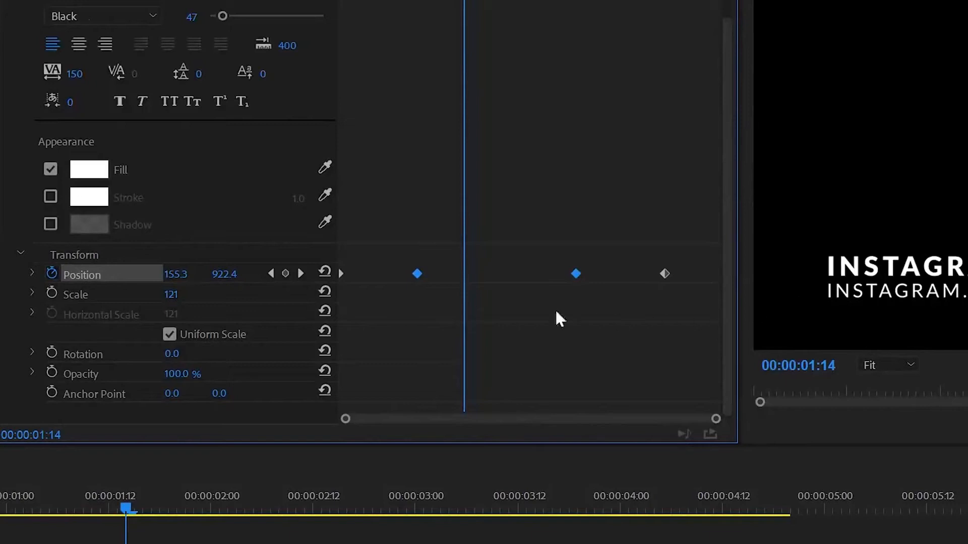
left_click_drag(394, 248, 605, 318)
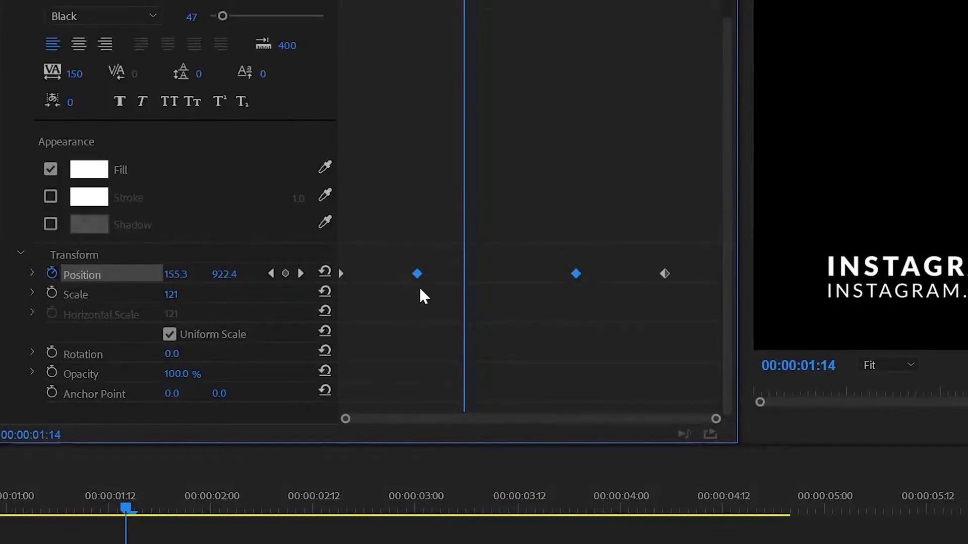
right_click(417, 275)
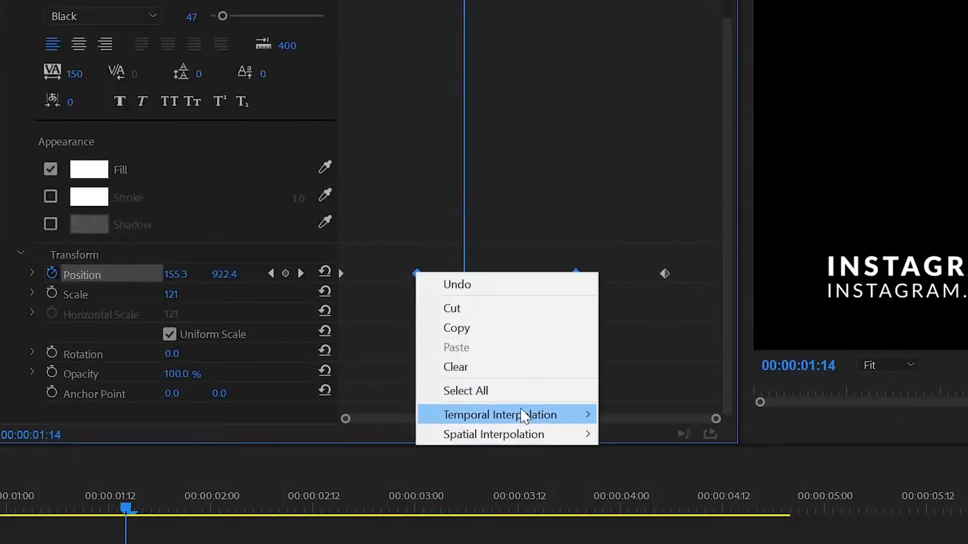
mouse_move(458, 424)
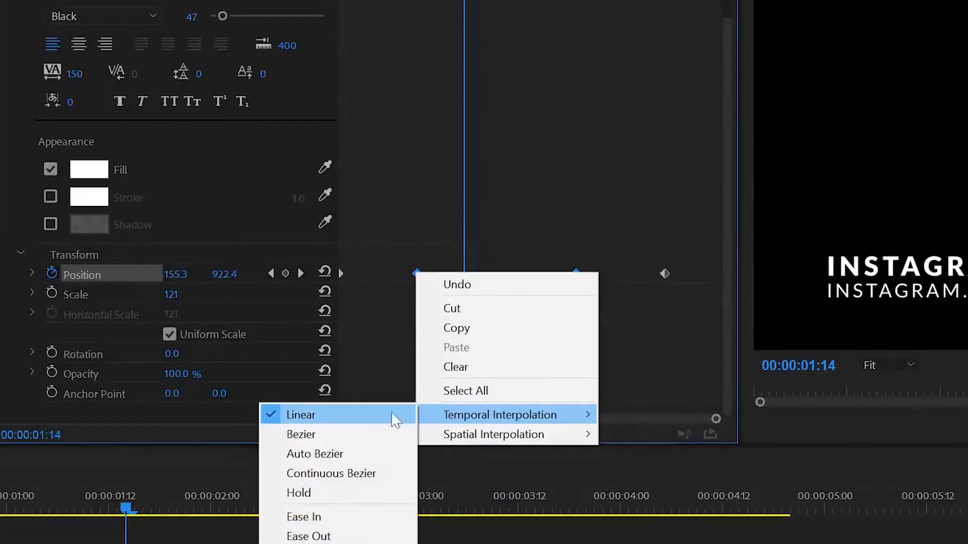
left_click(348, 476)
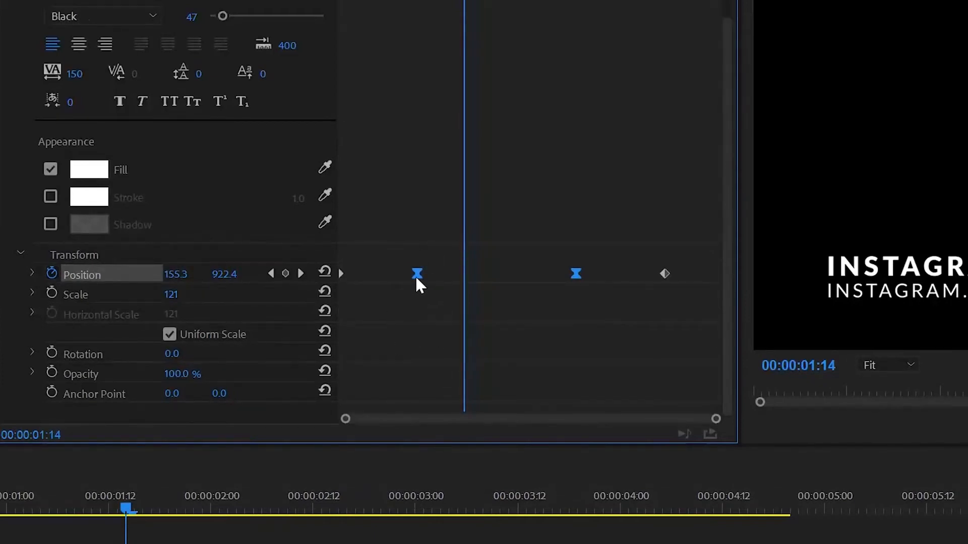
left_click(524, 333)
key("Home")
key("space")
Open the Position velocity graph and ease the 1:00 keyframe so INSTAGRAM settles gently.
key("Home")
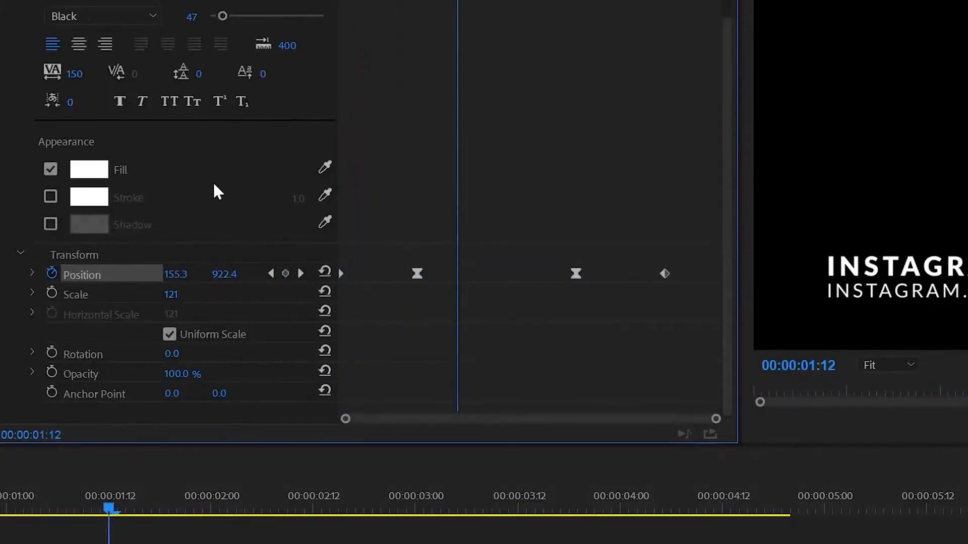
left_click(33, 273)
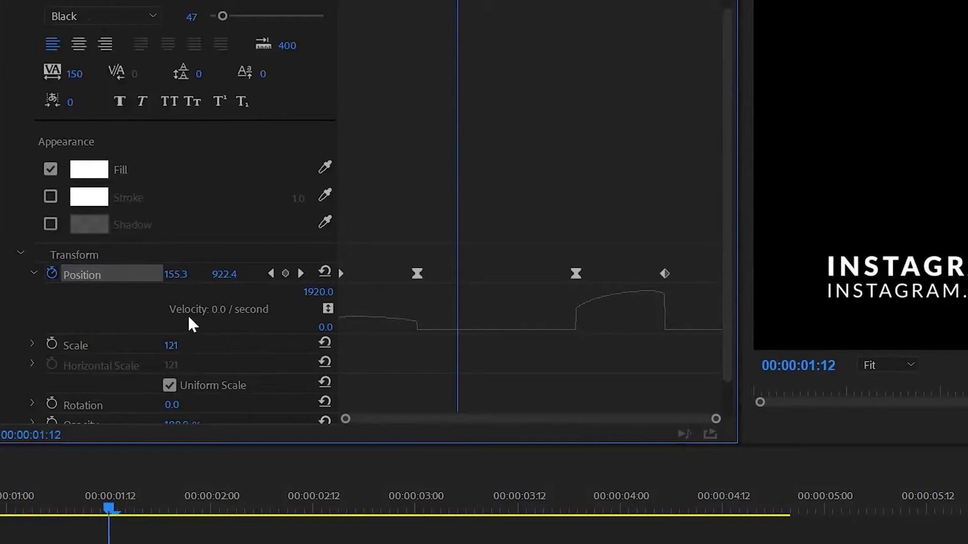
left_click(417, 273)
left_click_drag(391, 295, 465, 391)
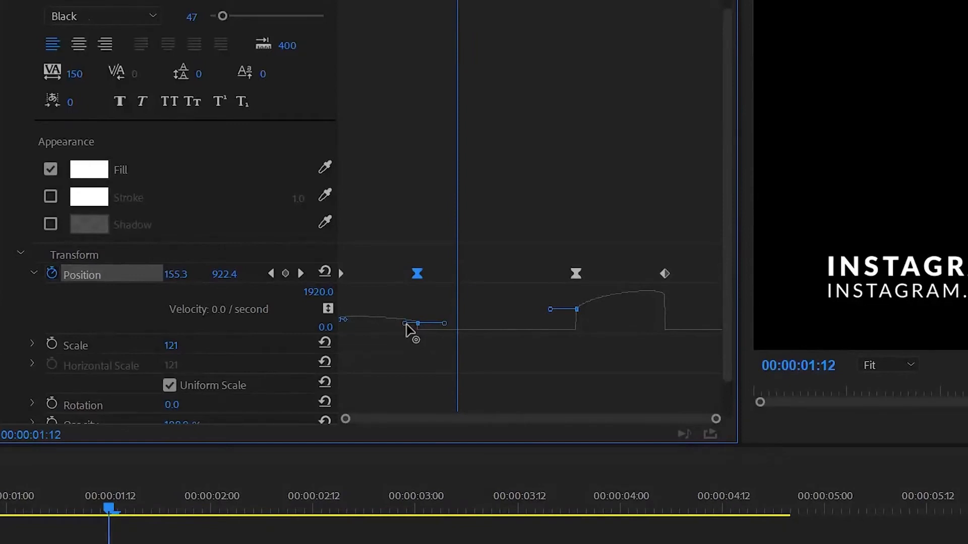
left_click_drag(407, 326, 382, 352)
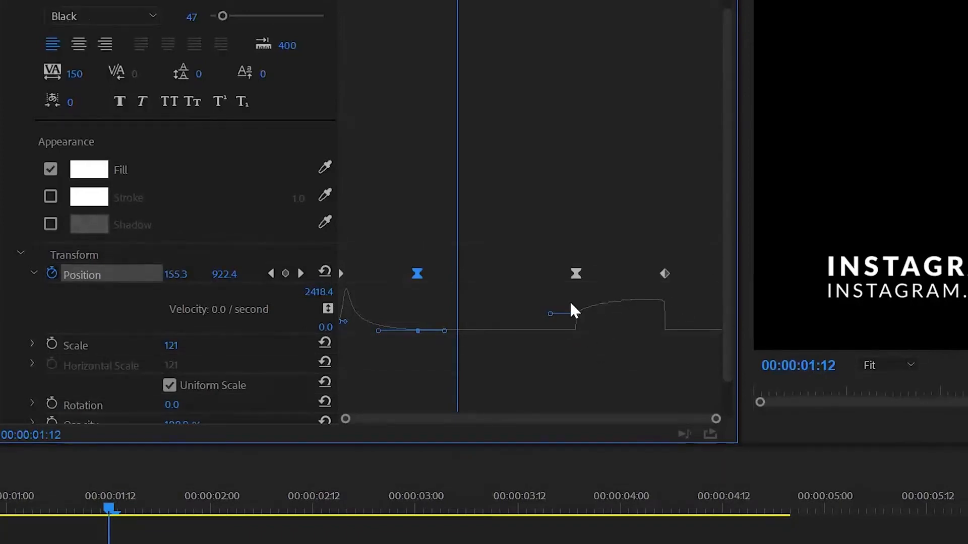
Steepen the 3:00 keyframe's curve so INSTAGRAM accelerates out, then play from the start.
left_click(573, 314)
left_click_drag(542, 252, 595, 355)
left_click_drag(591, 315, 554, 368)
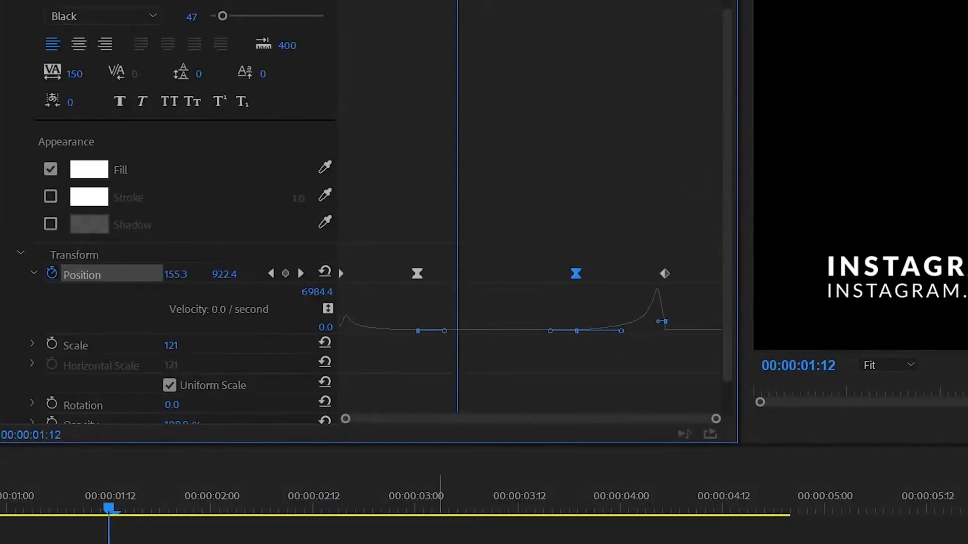
left_click_drag(103, 508, 0, 508)
key("space")
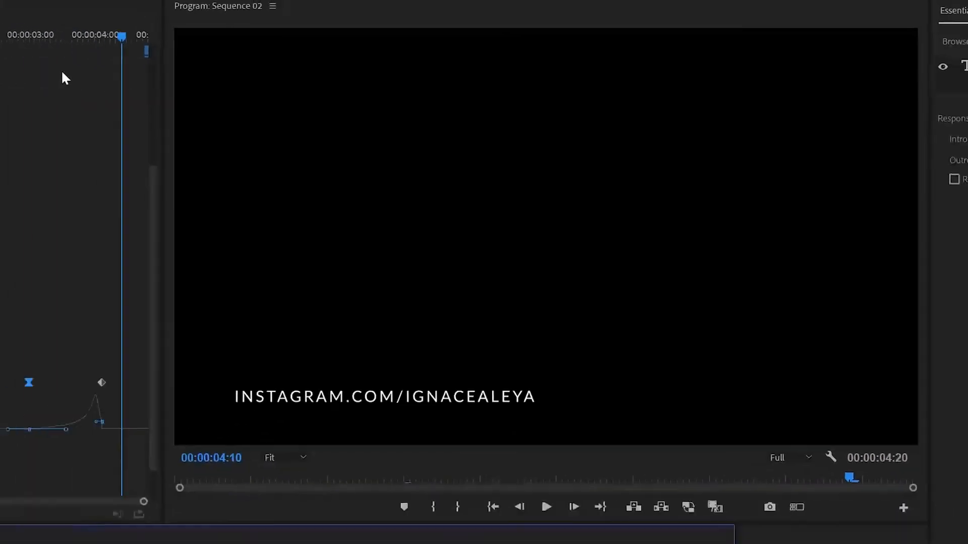
Select the instagram.com/ignacealeya clip on V2 and show its Transform settings at 00:00:01:00.
left_click_drag(119, 37, 44, 40)
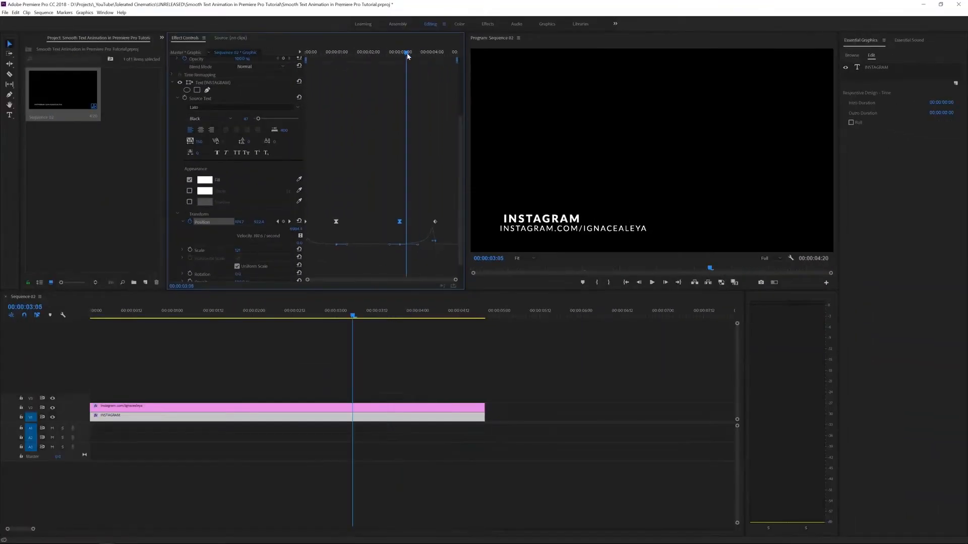
left_click(257, 411)
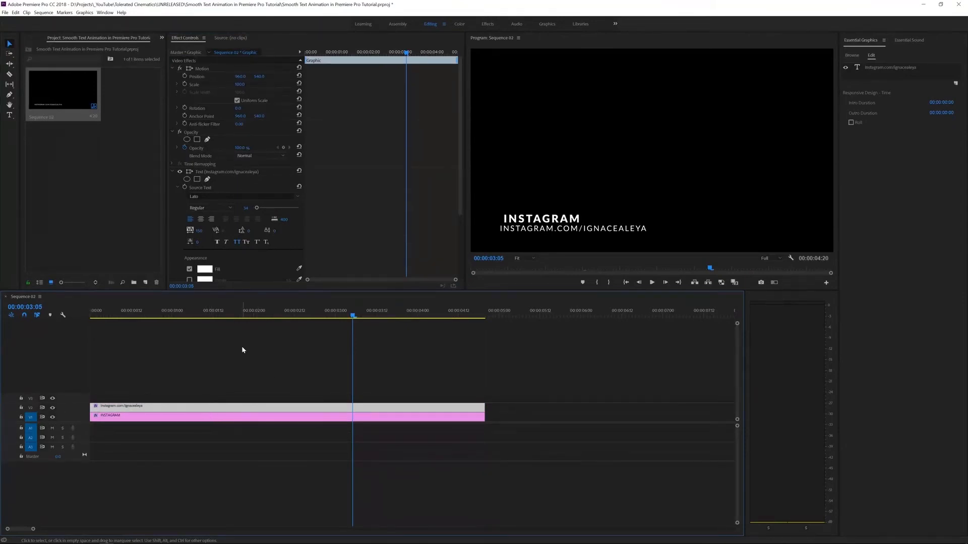
key("Home")
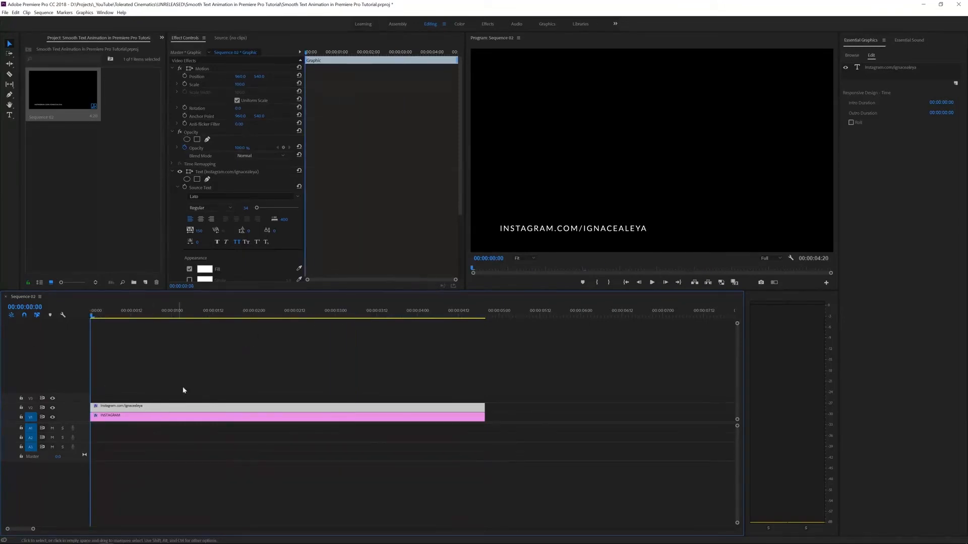
left_click(338, 52)
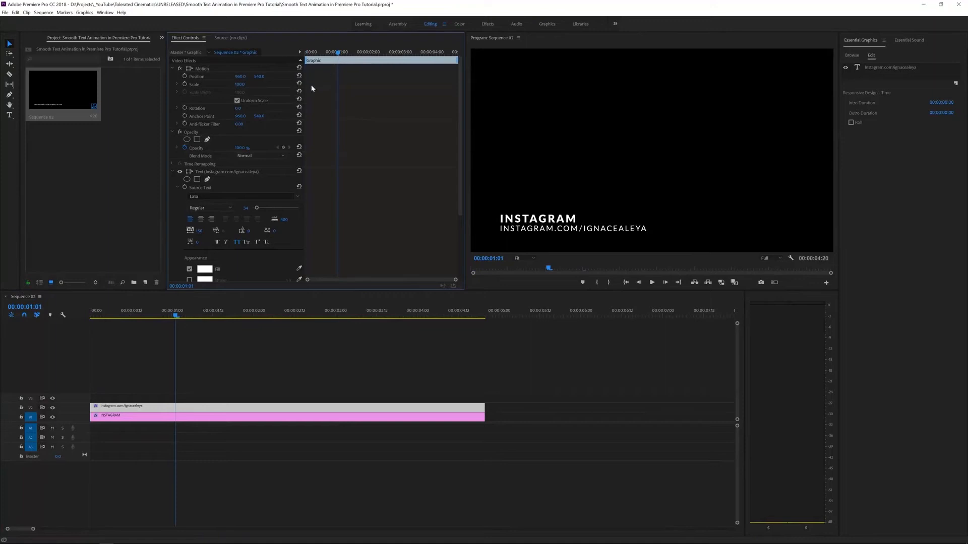
key("Left")
scroll(307, 222, "down", 3)
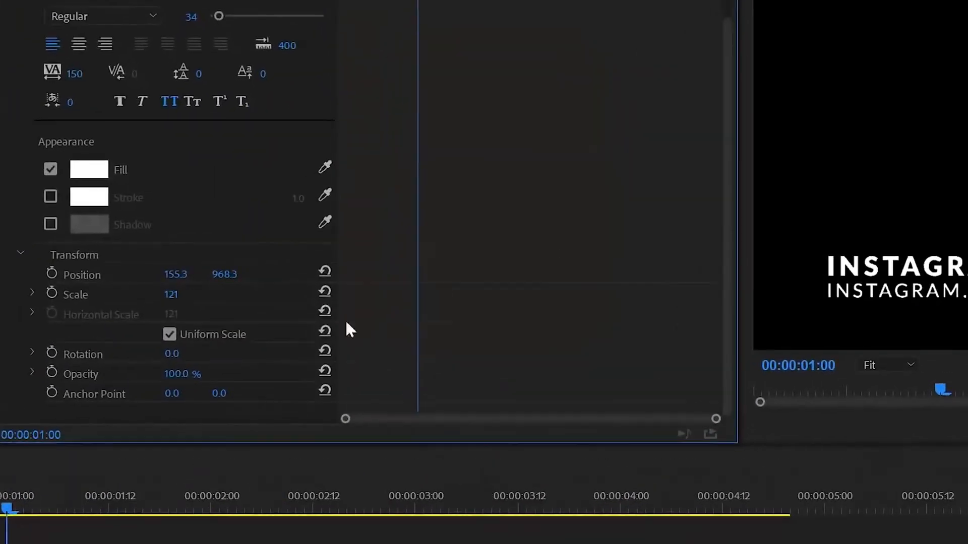
Add Position keyframes to the URL line at 00:00:01:00 and 00:00:03:00.
left_click(52, 274)
left_click(586, 0)
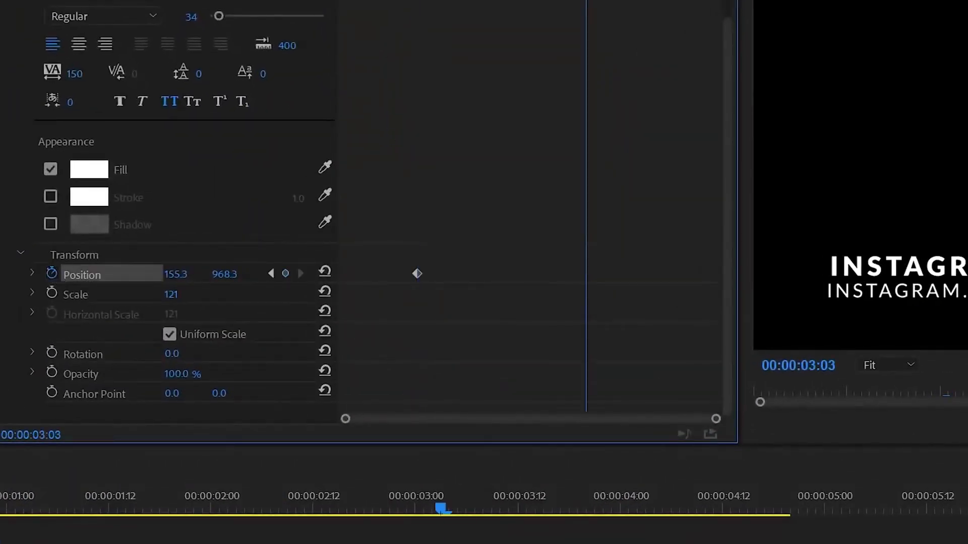
key("Left")
key("Left")
key("Left")
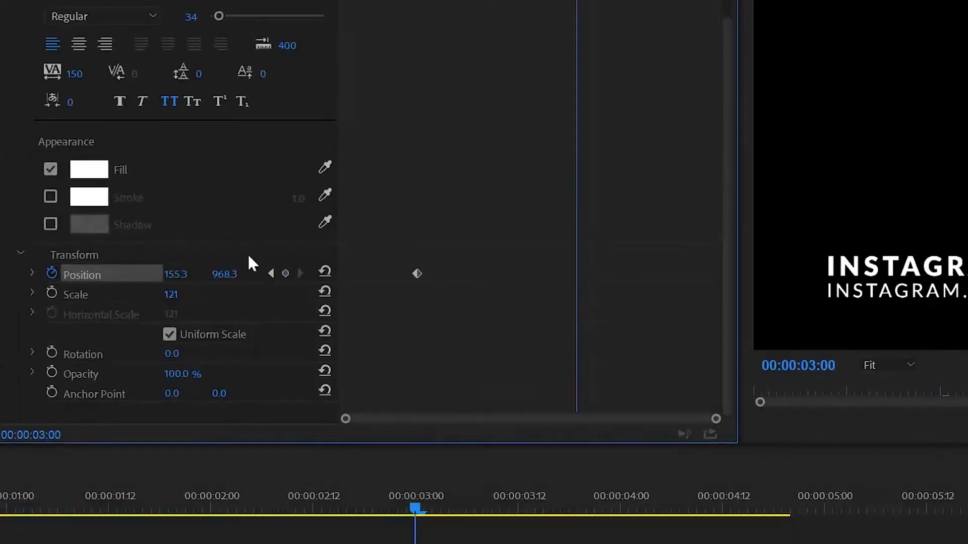
left_click(285, 273)
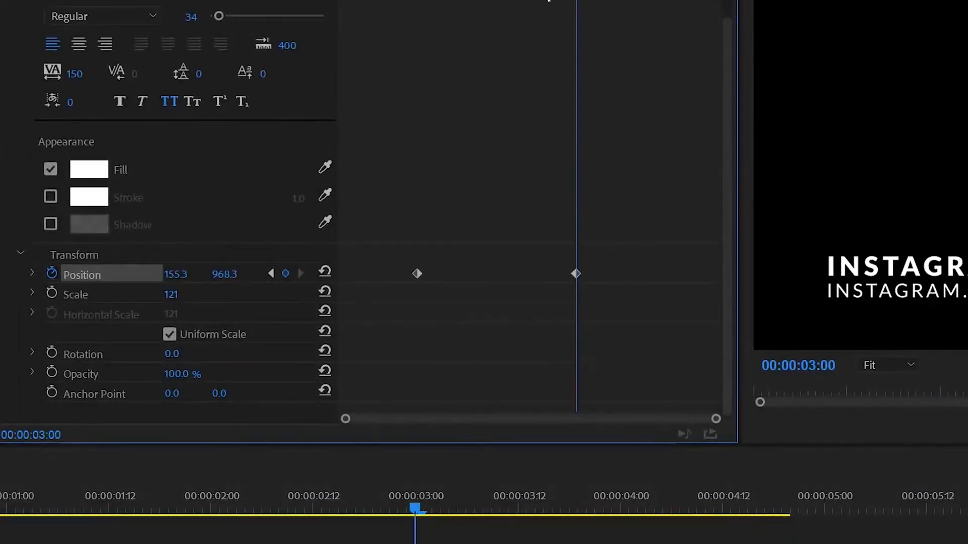
Set the URL line's Position Y to 1151.3 at the start and -107.7 at 00:00:04:08.
left_click_drag(576, 0, 339, 1)
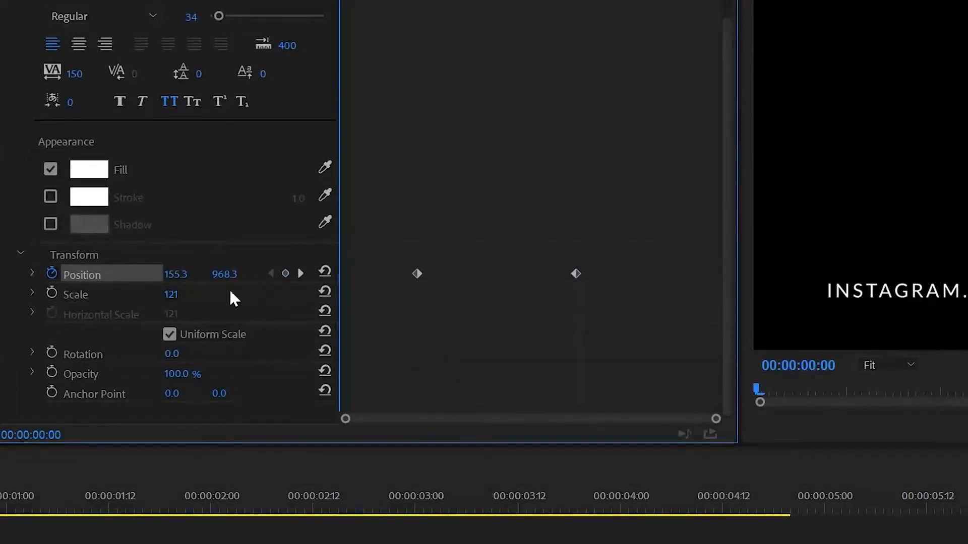
left_click_drag(237, 277, 315, 277)
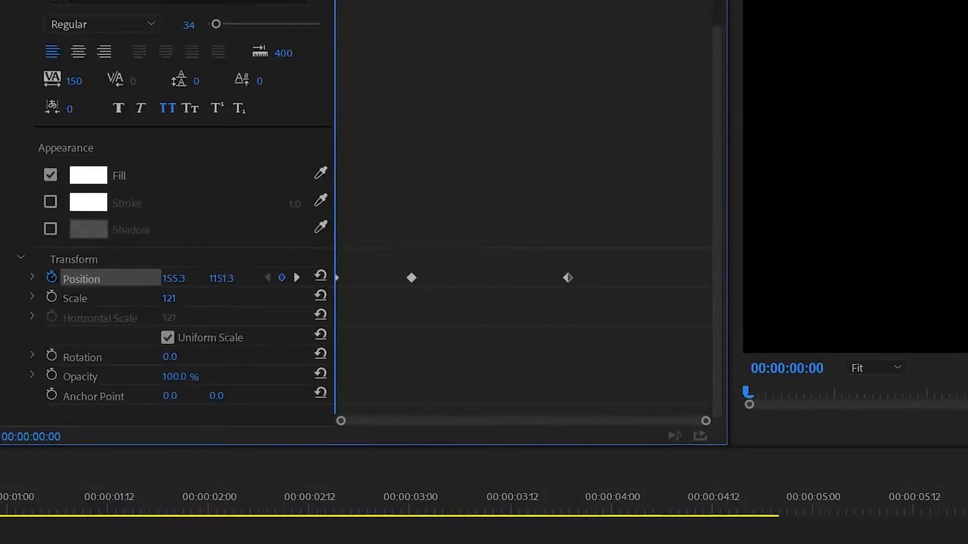
left_click_drag(284, 0, 375, 0)
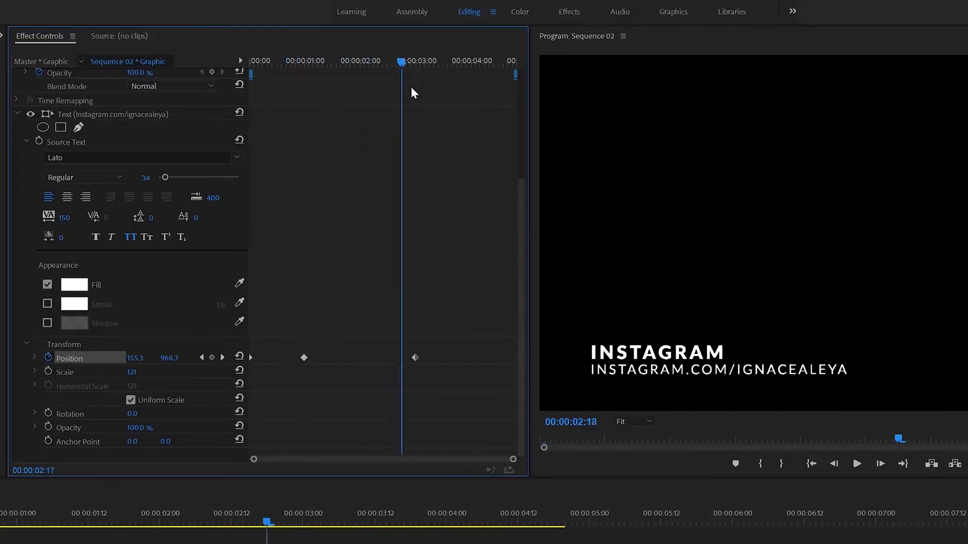
left_click_drag(411, 90, 489, 93)
left_click_drag(172, 357, 71, 357)
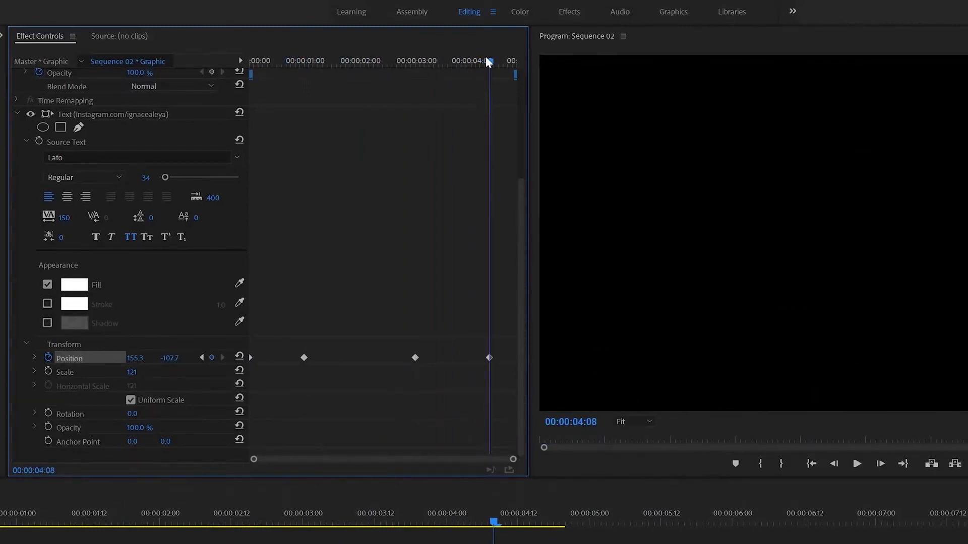
key("Home")
left_click_drag(284, 323, 435, 417)
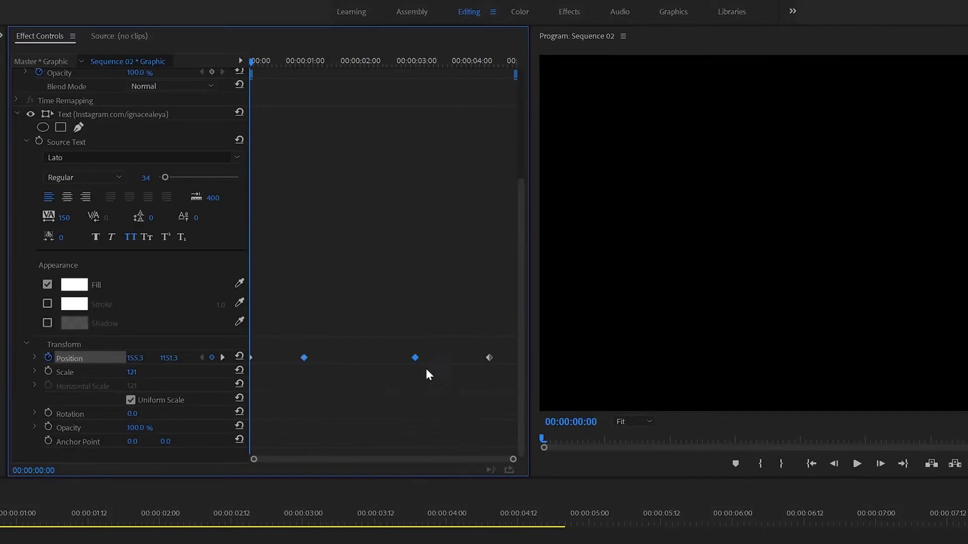
right_click(415, 357)
Make the one- and three-second Position keyframes Continuous Bezier and drag their velocity handles.
mouse_move(455, 457)
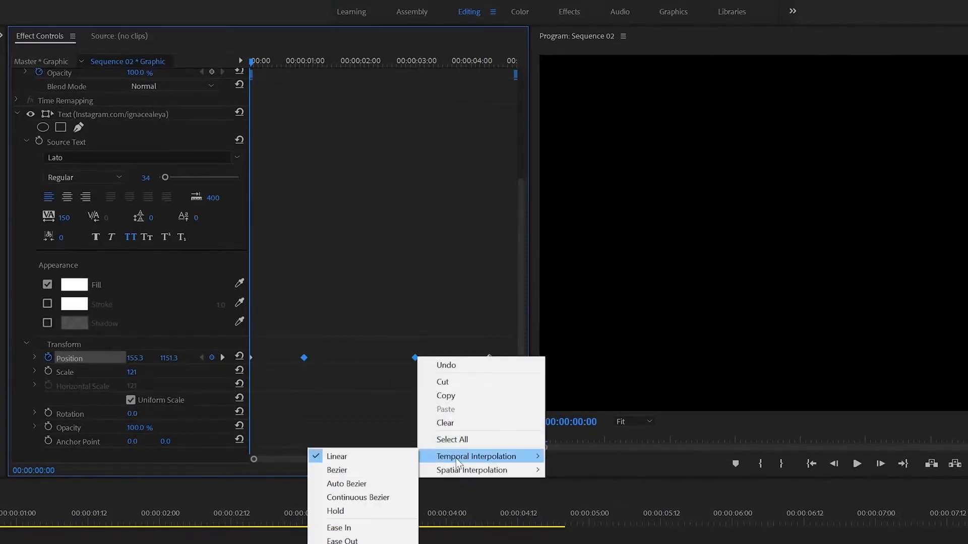
left_click(344, 499)
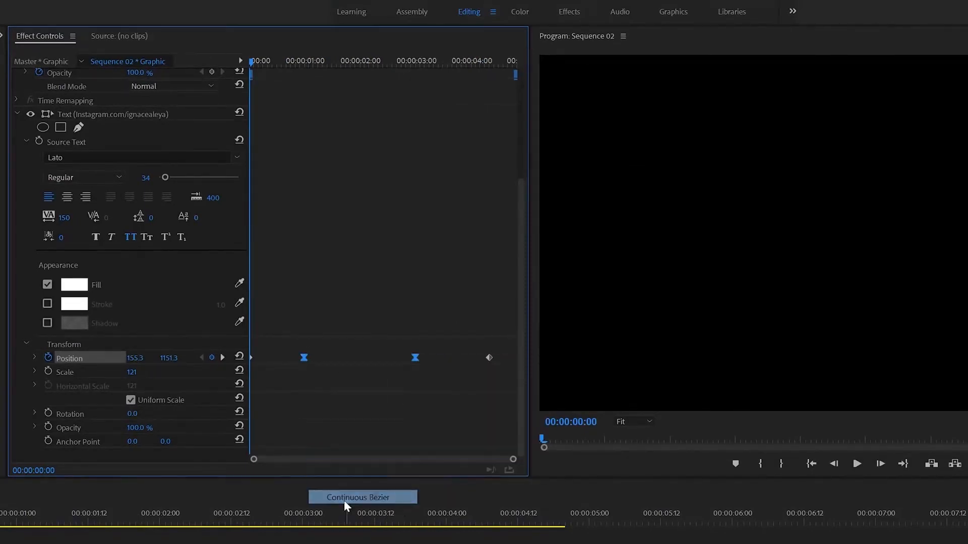
left_click(34, 357)
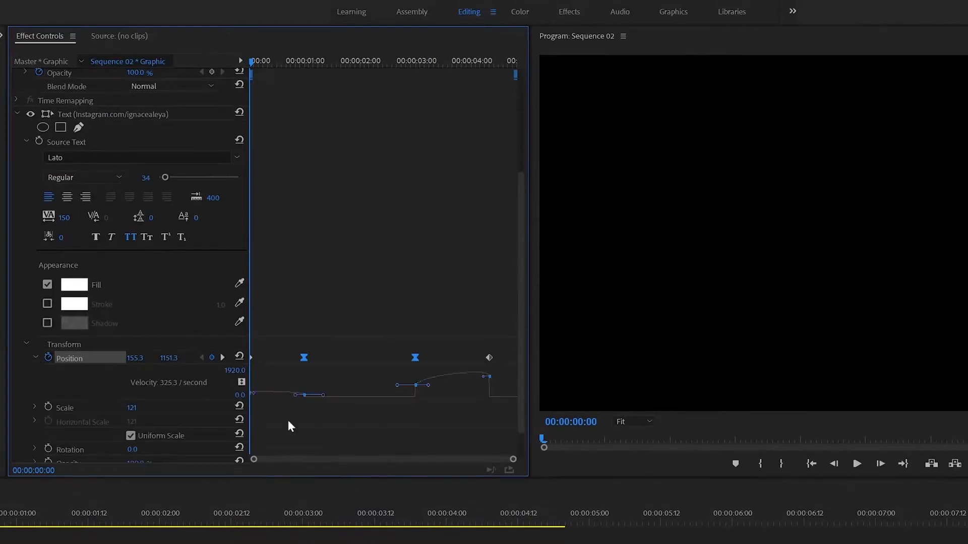
left_click_drag(338, 372, 281, 414)
left_click_drag(386, 373, 444, 419)
left_click_drag(429, 386, 443, 421)
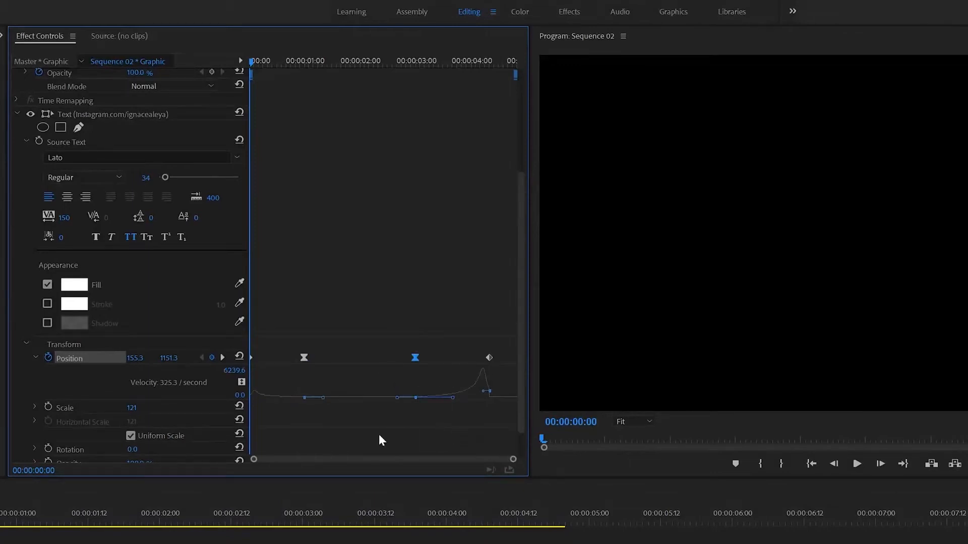
Preview the slide from the start and reselect the Graphic clip to show its keyframes.
left_click(313, 542)
key("space")
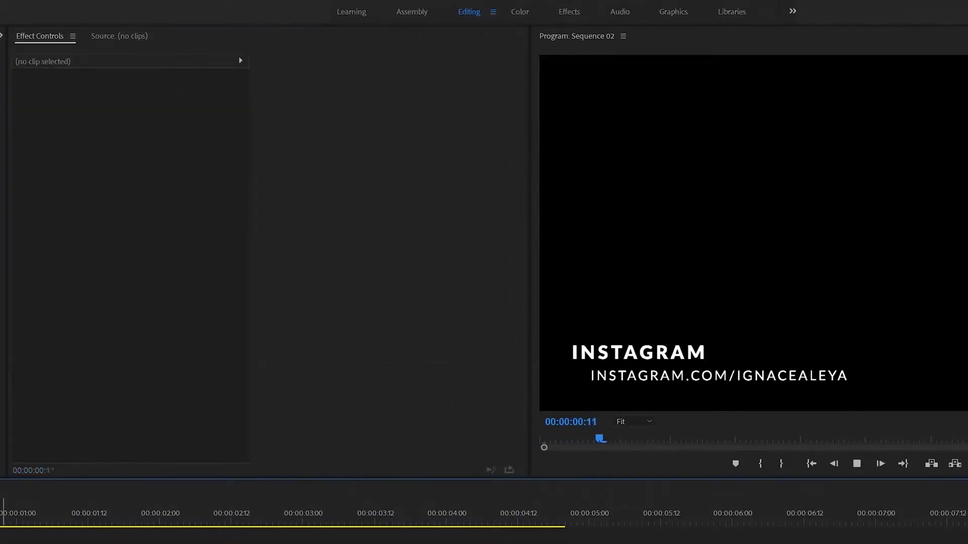
key("space")
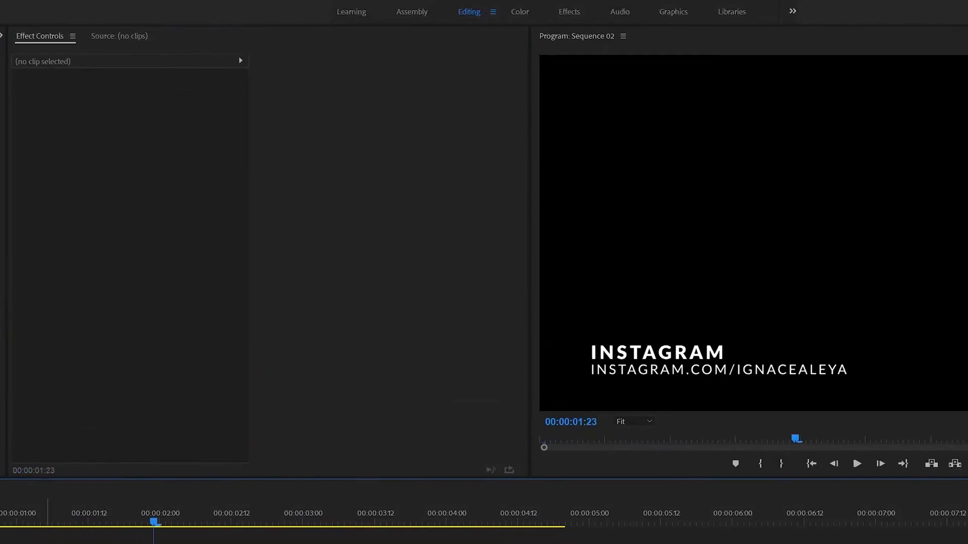
left_click(51, 543)
left_click_drag(75, 520, 1, 520)
left_click(51, 543)
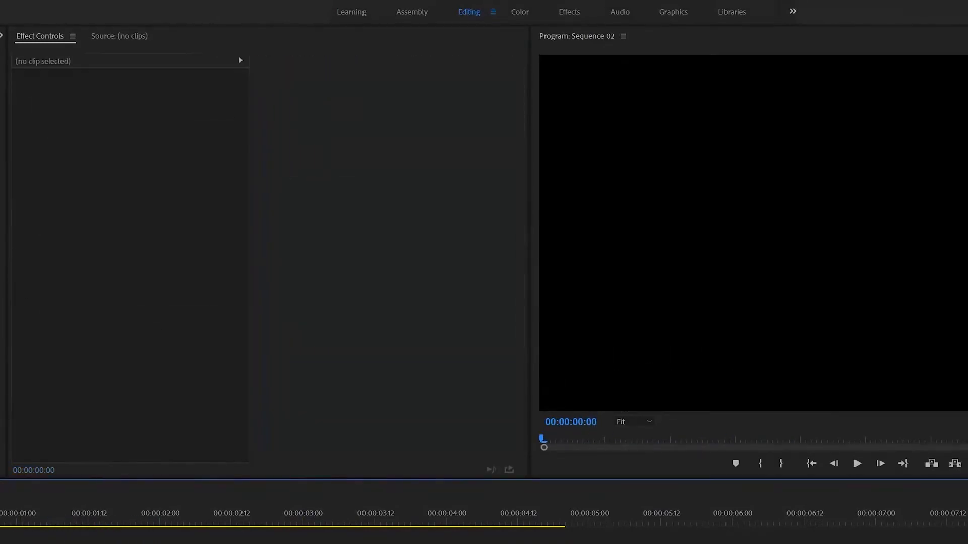
left_click(59, 542)
Reshape the Position velocity curve, lengthening the first keyframe's easing influence.
scroll(210, 430, "down", 4)
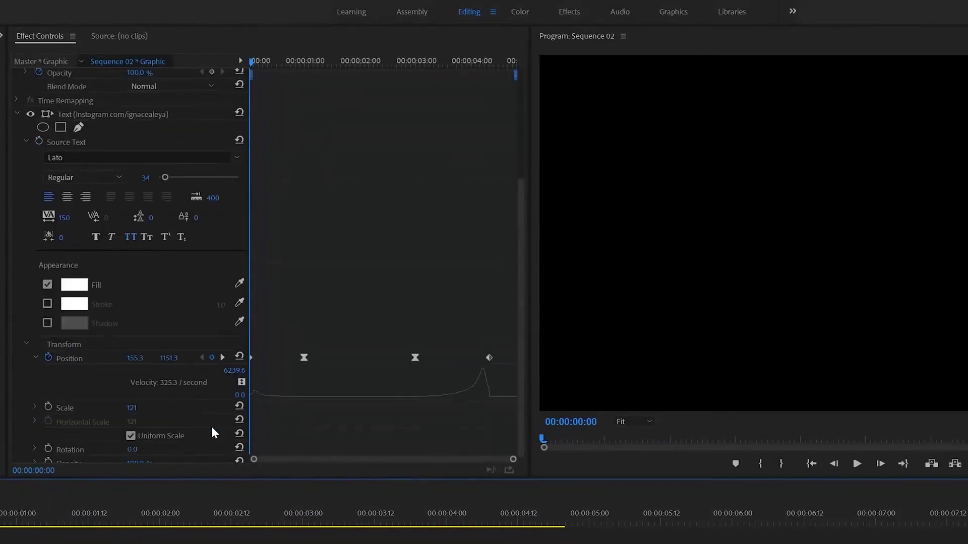
left_click(93, 361)
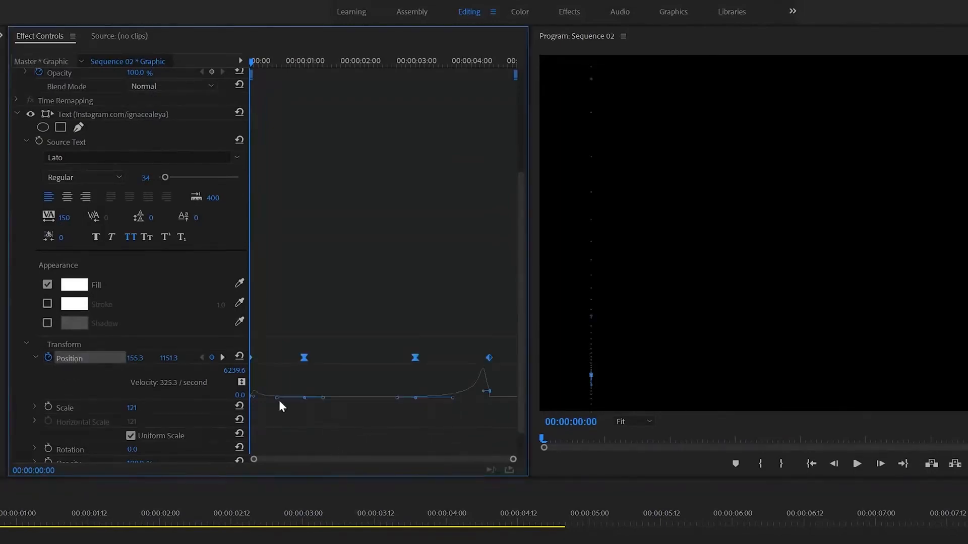
mouse_move(277, 401)
left_mouse_down()
mouse_move(298, 402)
mouse_move(279, 393)
left_mouse_up()
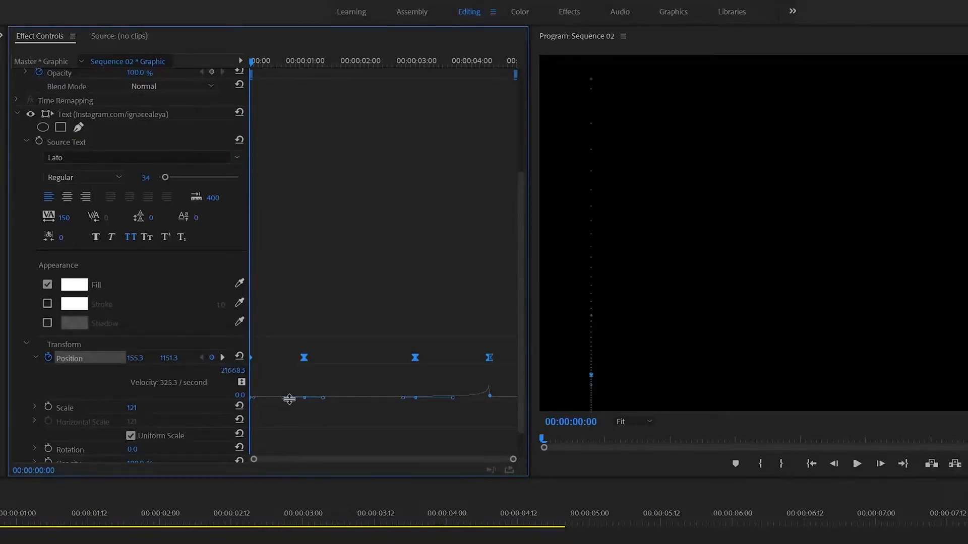
left_click(289, 399)
left_click_drag(286, 399, 293, 402)
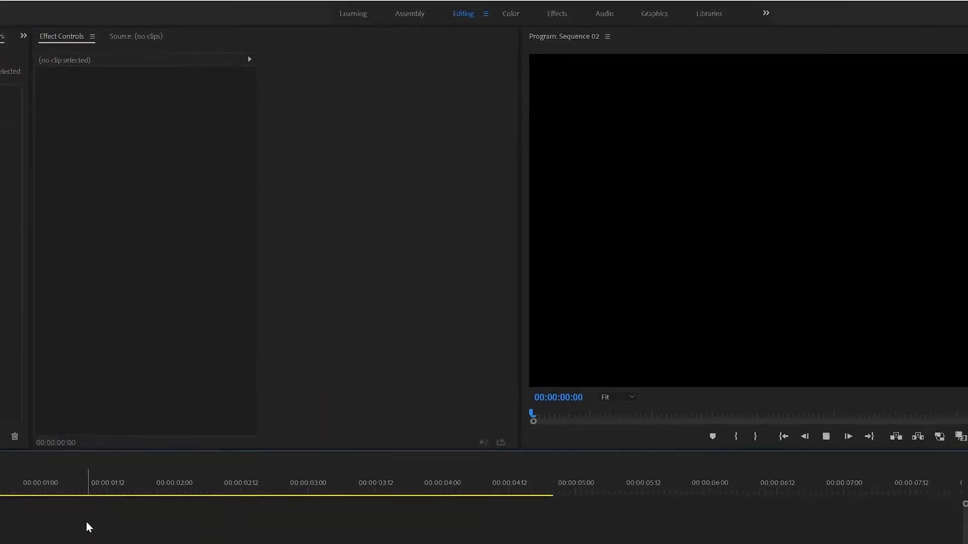
Select the URL clip's first Position keyframe and preview the animation from the start.
key("space")
left_click(161, 419)
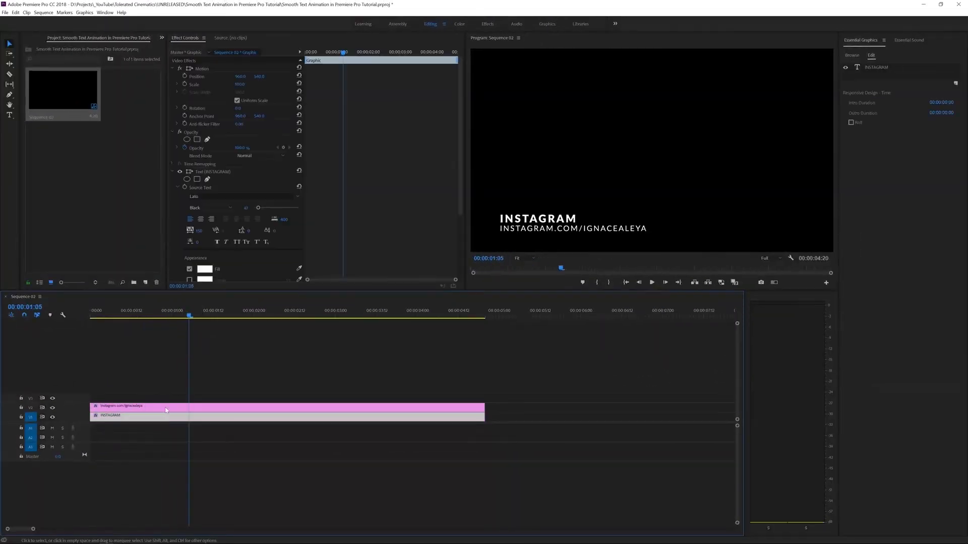
left_click(166, 409)
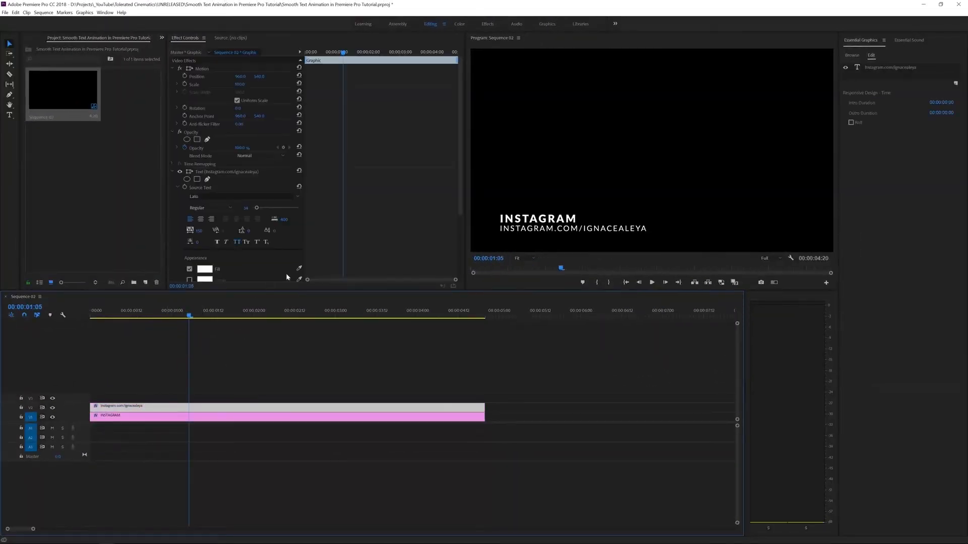
scroll(302, 262, "down", 5)
left_click(336, 225)
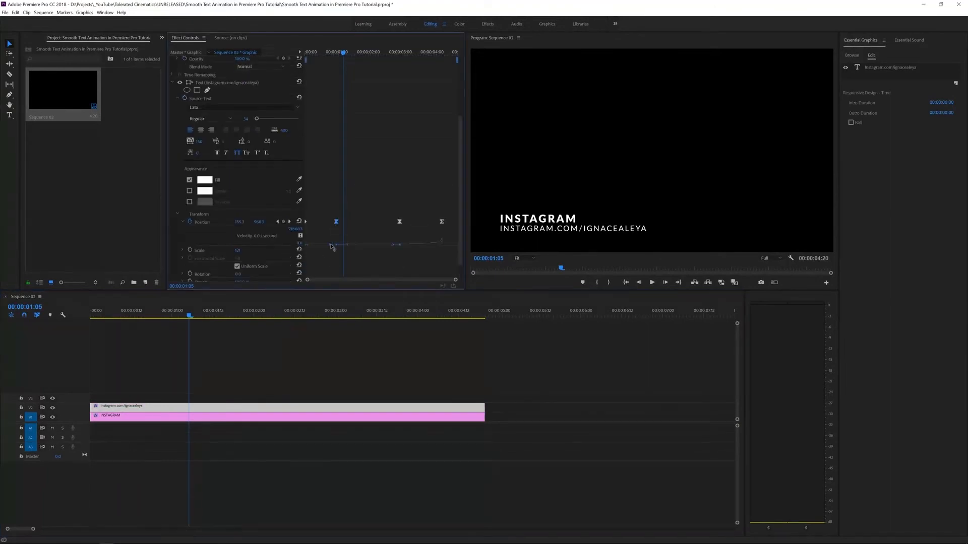
key("Home")
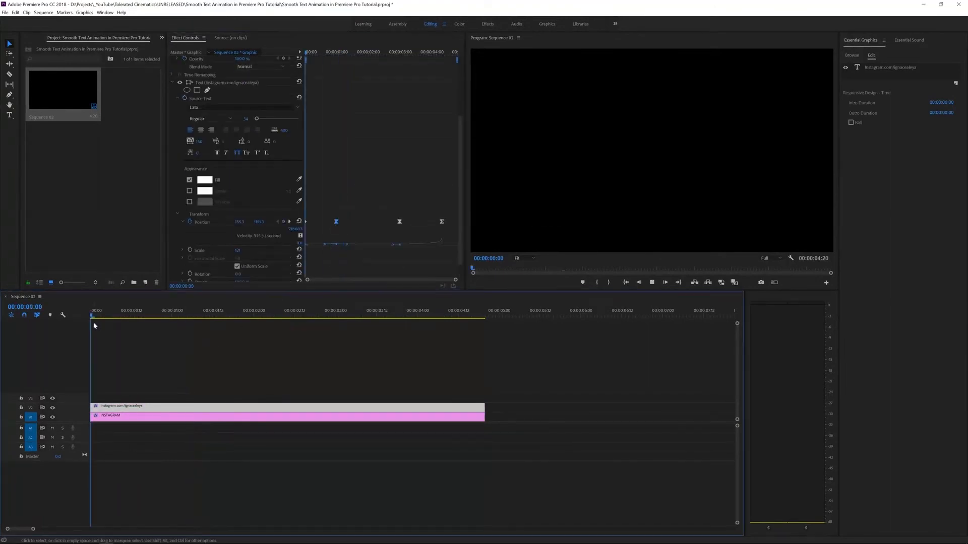
key("space")
key("Home")
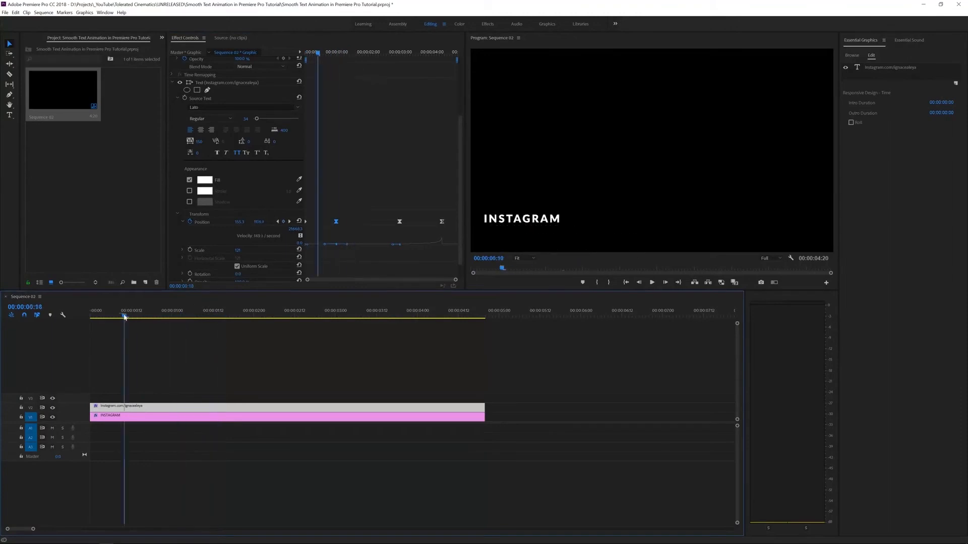
key("space")
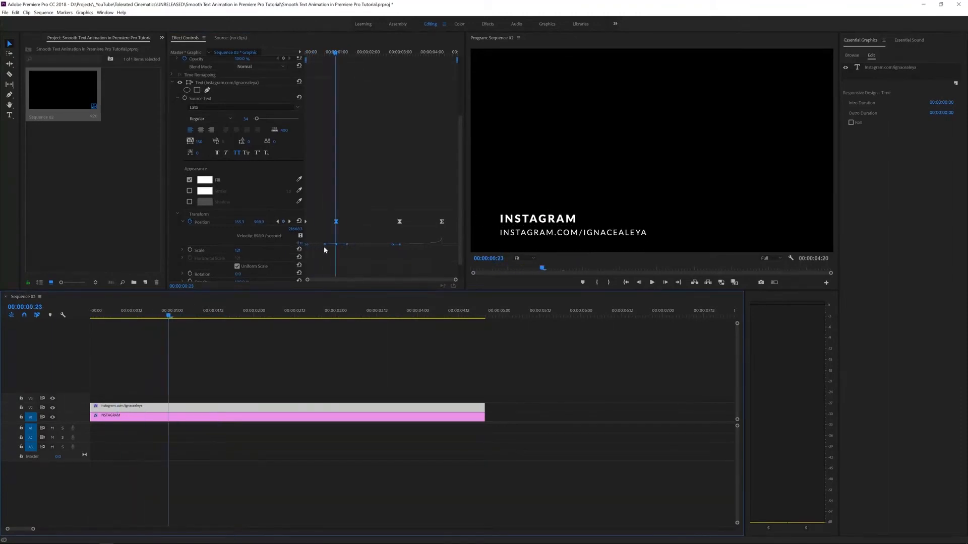
Ease the first Position keyframe's velocity down further and replay the animation.
left_click_drag(324, 245, 323, 253)
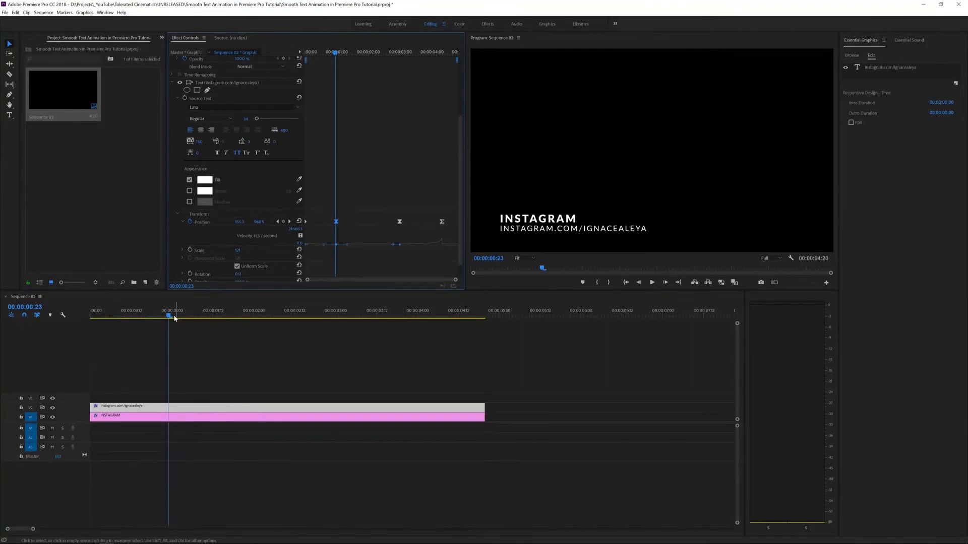
left_click(50, 326)
key("Home")
key("space")
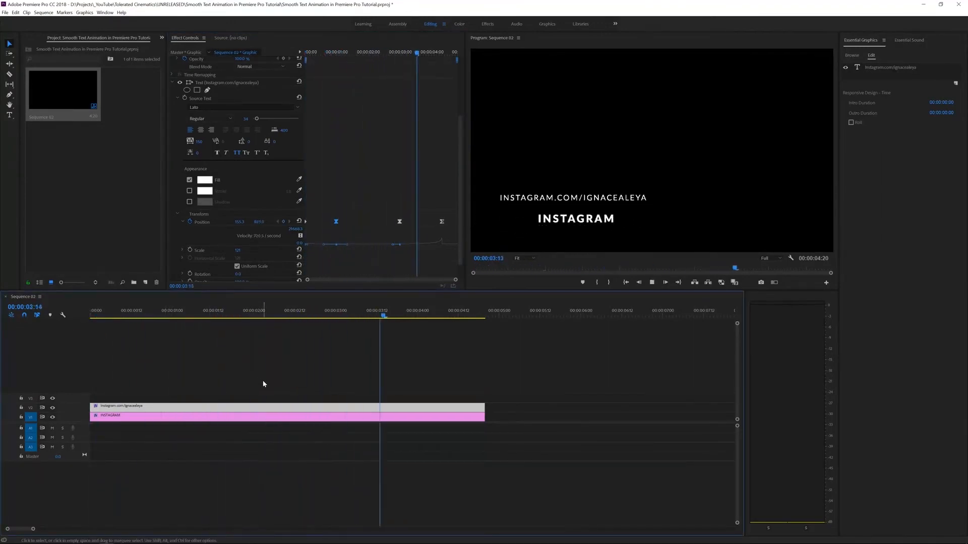
key("space")
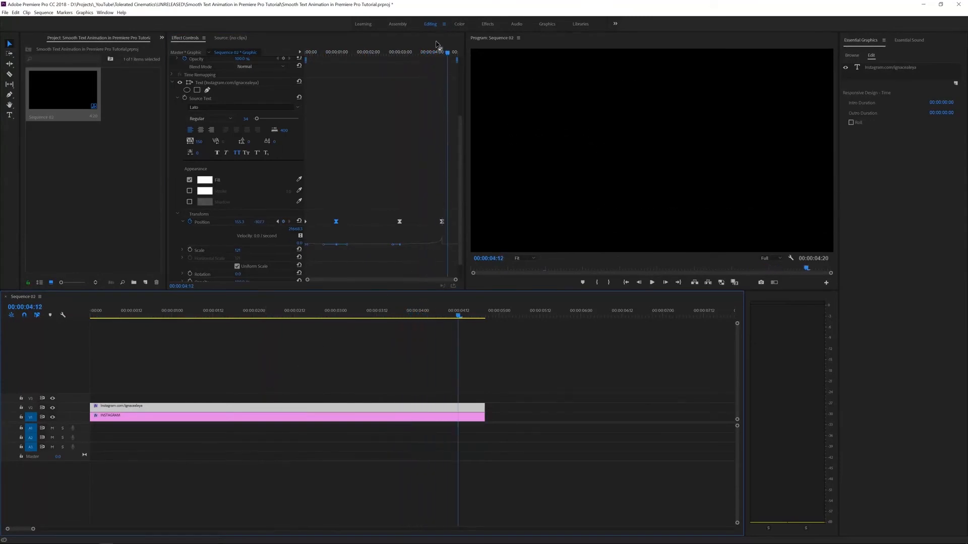
Move the last Position keyframe earlier to 00:00:03:18 and preview the slide-out.
mouse_move(436, 51)
left_mouse_down()
mouse_move(410, 55)
mouse_move(428, 63)
left_mouse_up()
left_click_drag(441, 222, 424, 227)
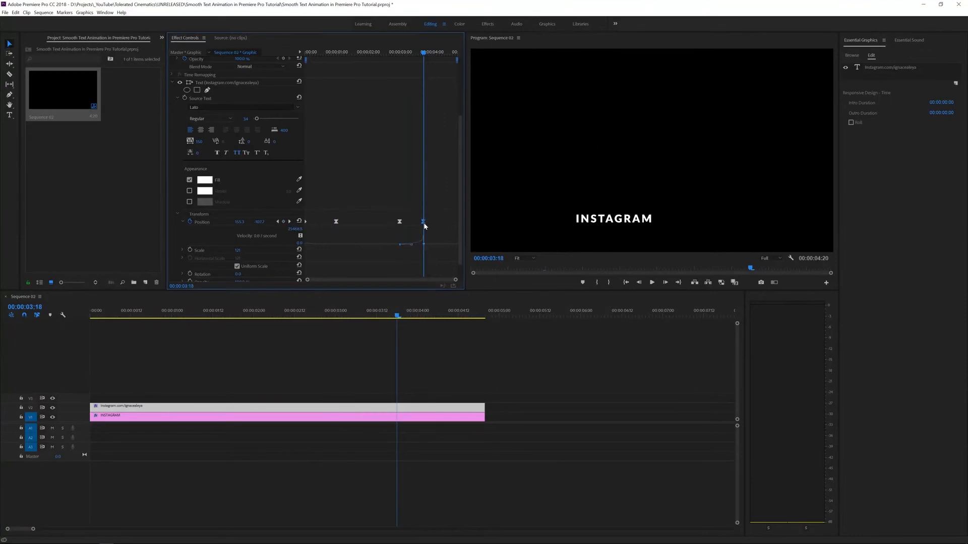
left_click(389, 76)
key("space")
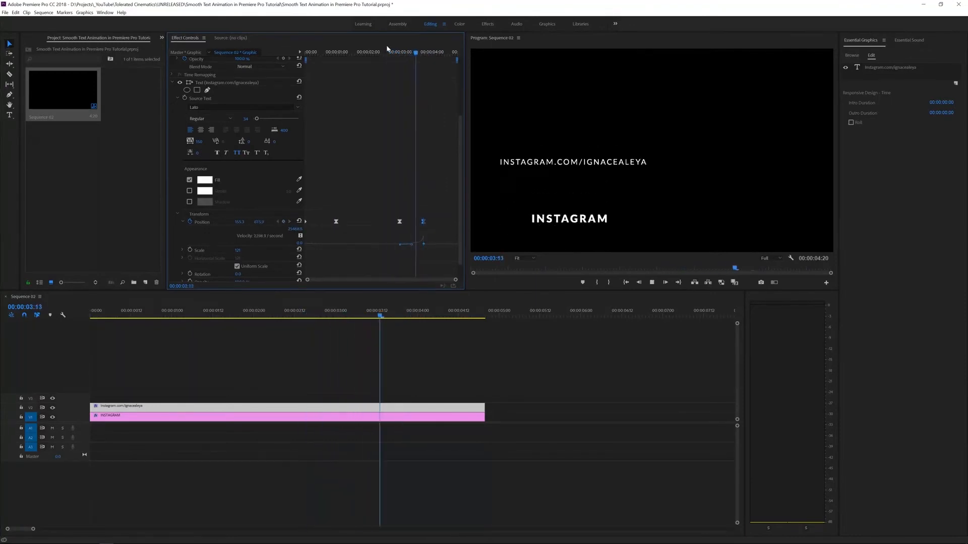
left_click_drag(411, 56, 310, 57)
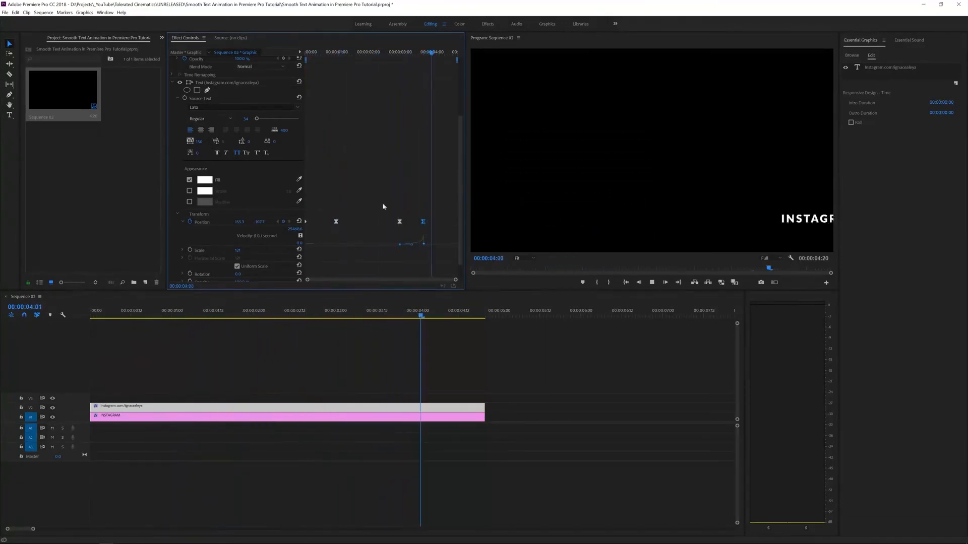
key("space")
left_click_drag(417, 54, 431, 126)
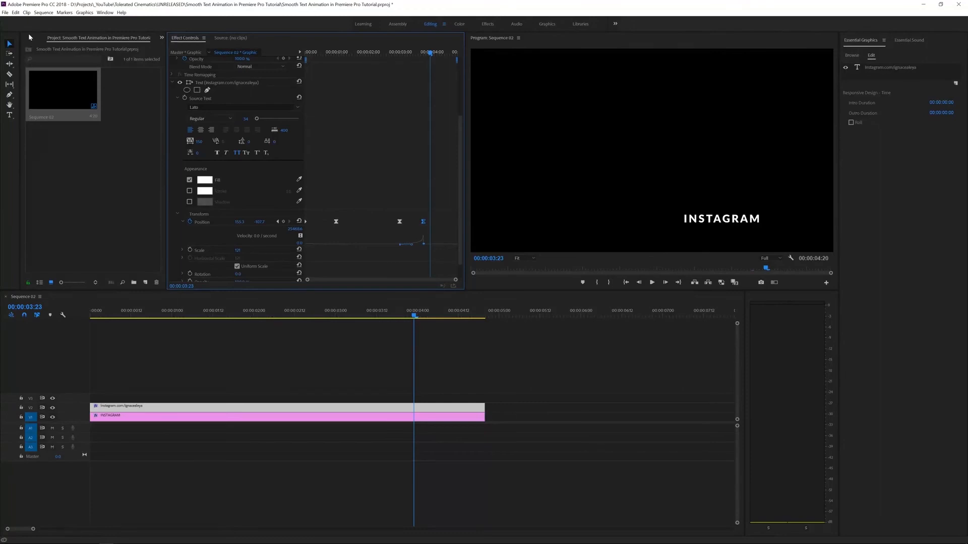
From Effects > Video Effects > Blur & Sharpen, drag Directional Blur onto the V2 URL clip.
left_click(162, 38)
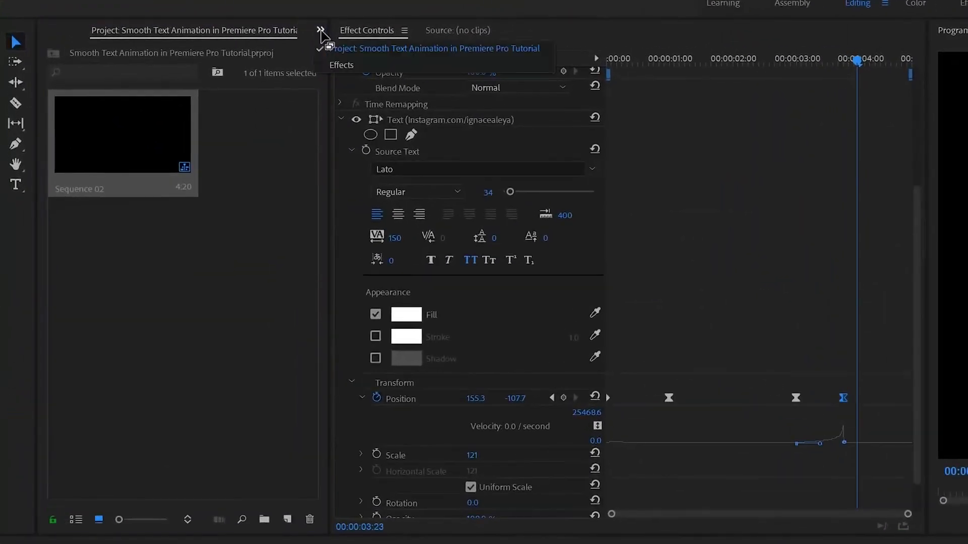
left_click(342, 65)
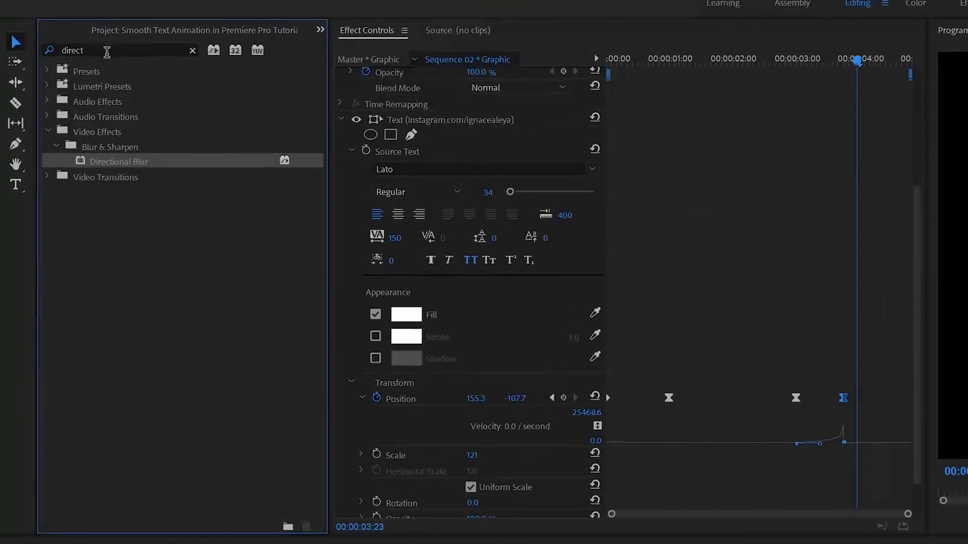
left_click(106, 50)
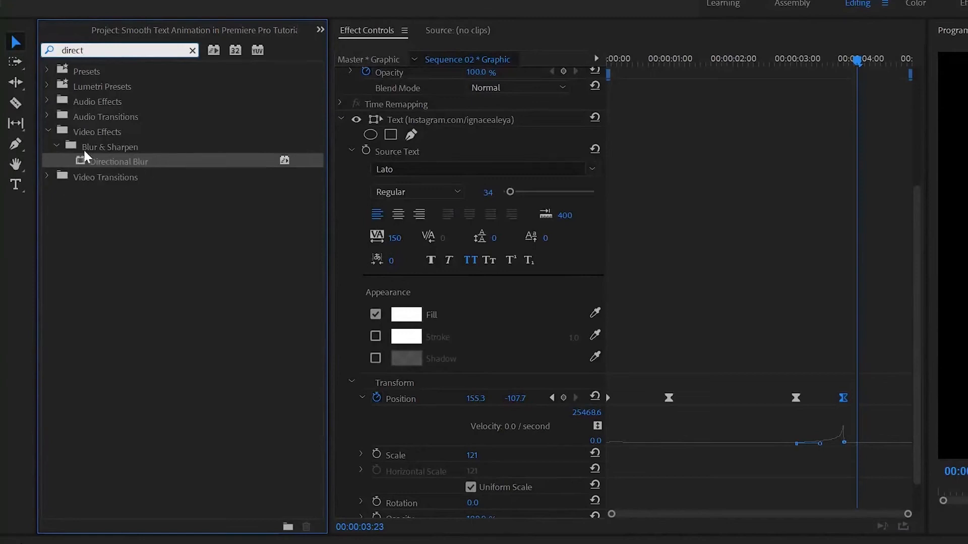
left_click(192, 50)
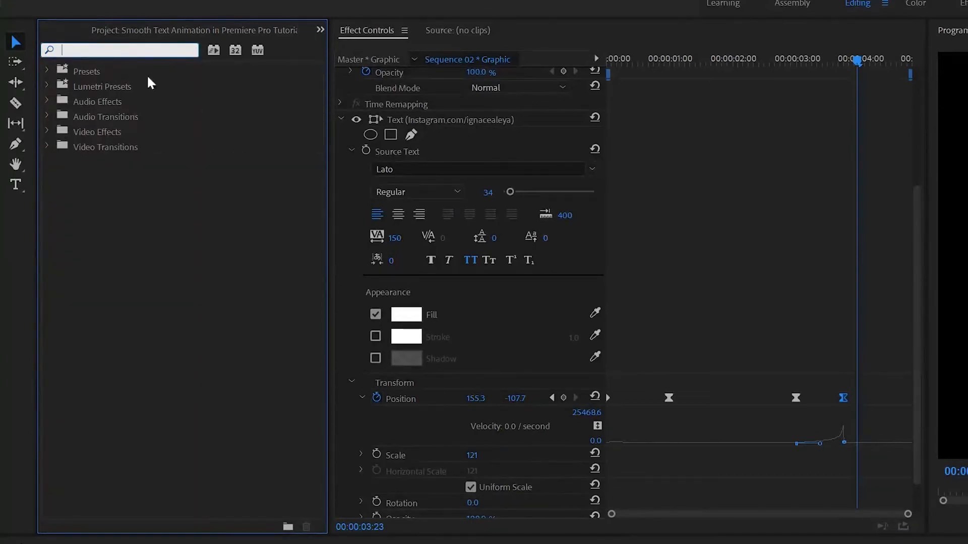
left_click(48, 131)
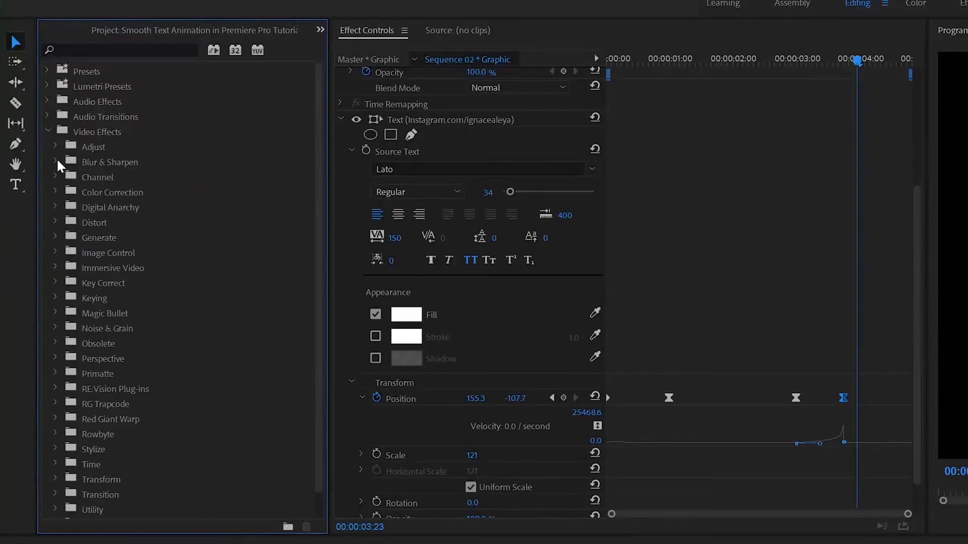
left_click(56, 161)
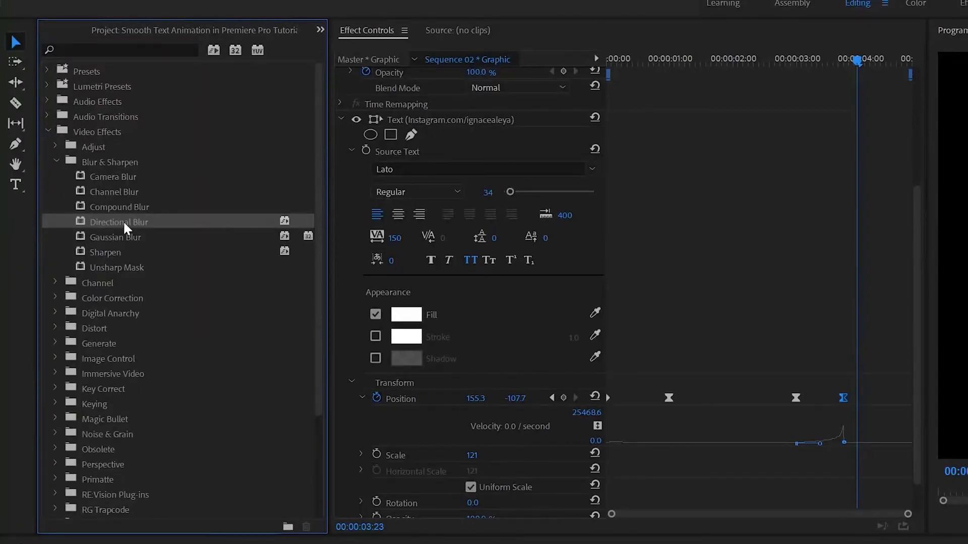
left_click_drag(123, 220, 131, 411)
left_click_drag(148, 309, 173, 364)
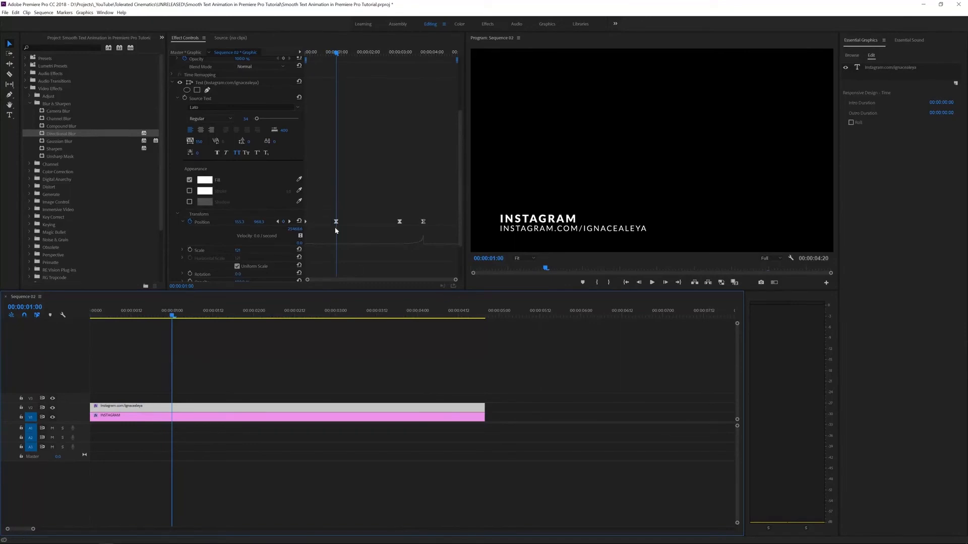
Start Blur Length keyframing at one second, leaving Direction at 0°.
scroll(338, 232, "down", 4)
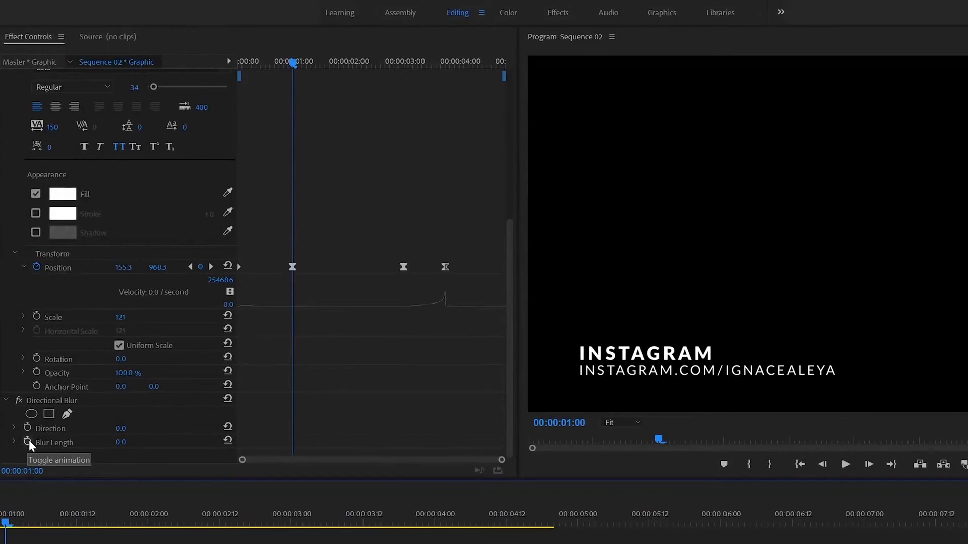
left_click(29, 440)
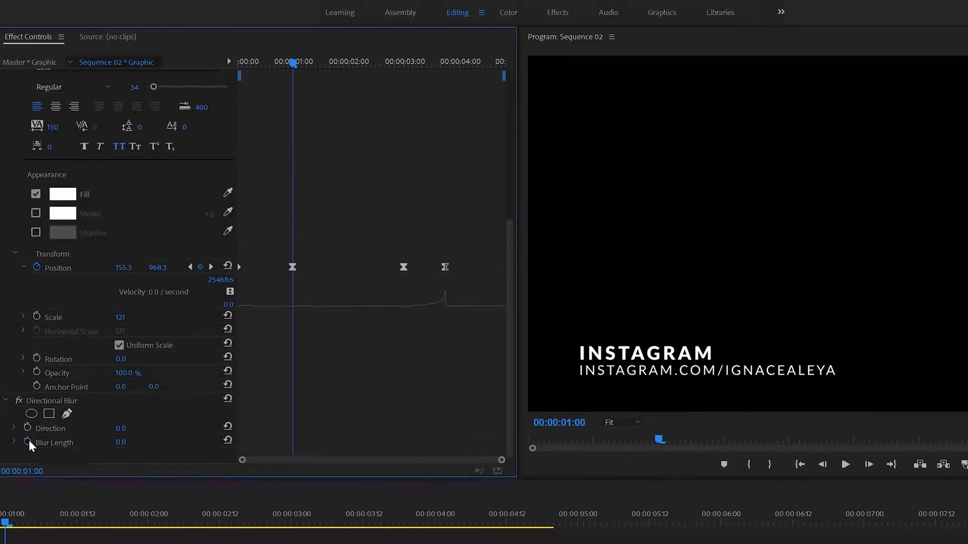
left_click(116, 427)
type("90")
key("Return")
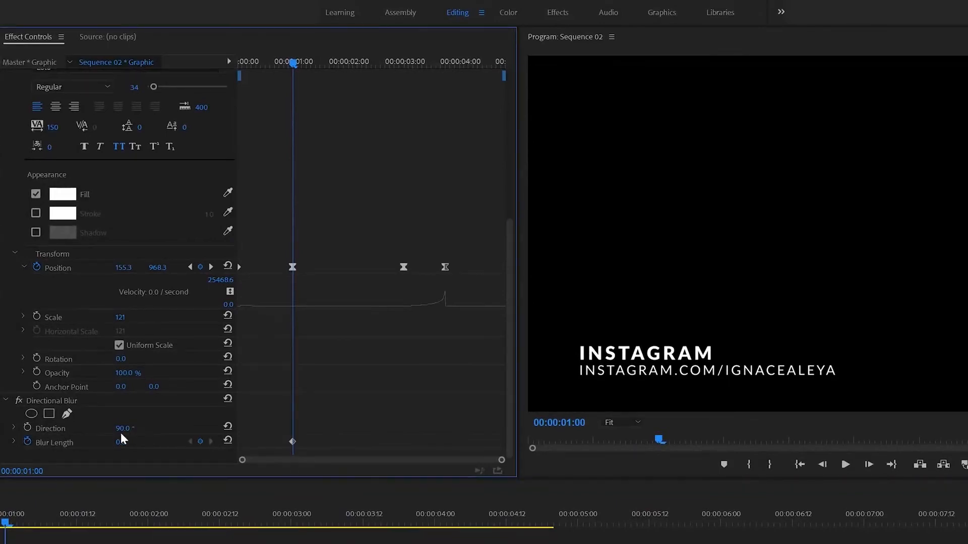
left_click(121, 429)
type("0")
key("Return")
Set Blur Length to 27 at 00:00:00:12 and drag that keyframe to the clip start.
left_click_drag(277, 60, 265, 62)
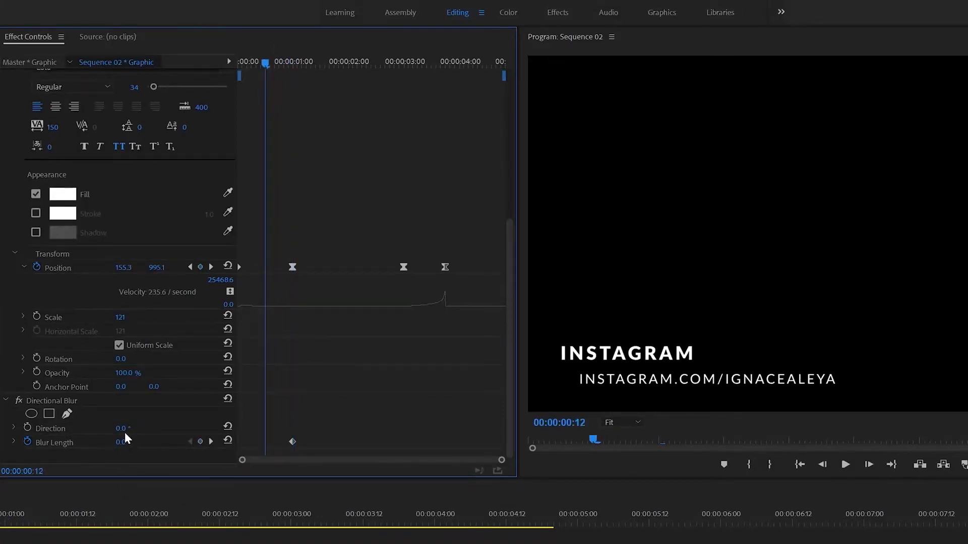
left_click_drag(120, 443, 132, 443)
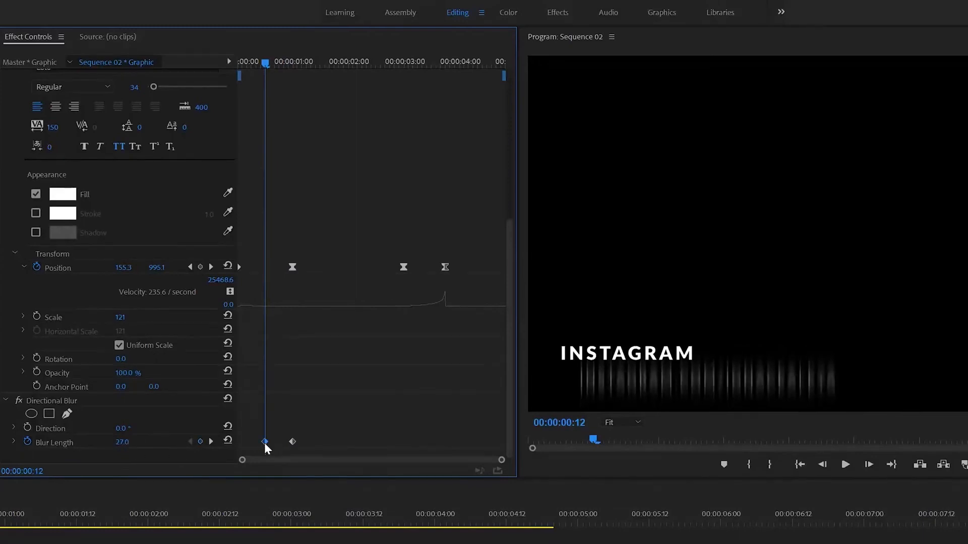
left_click_drag(264, 442, 195, 448)
left_click(236, 60)
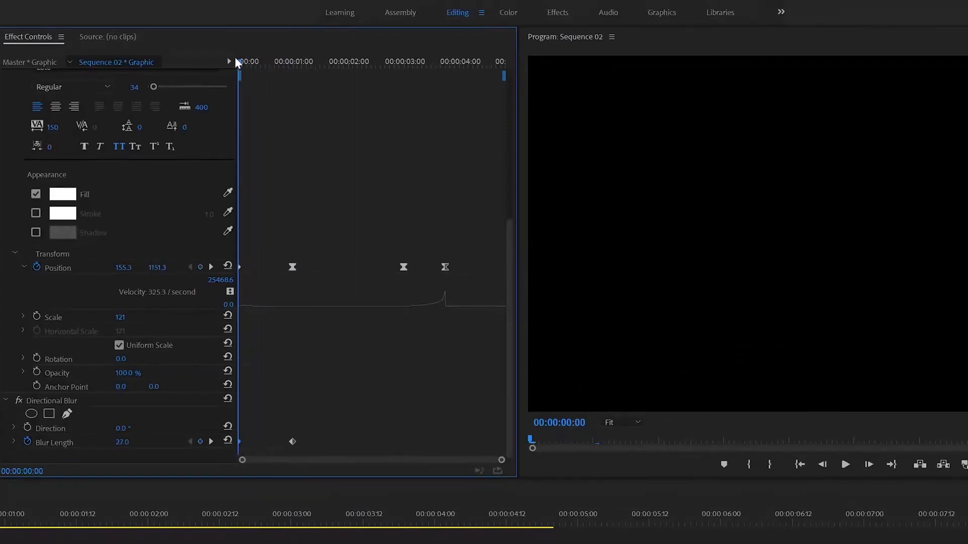
left_click_drag(235, 60, 286, 120)
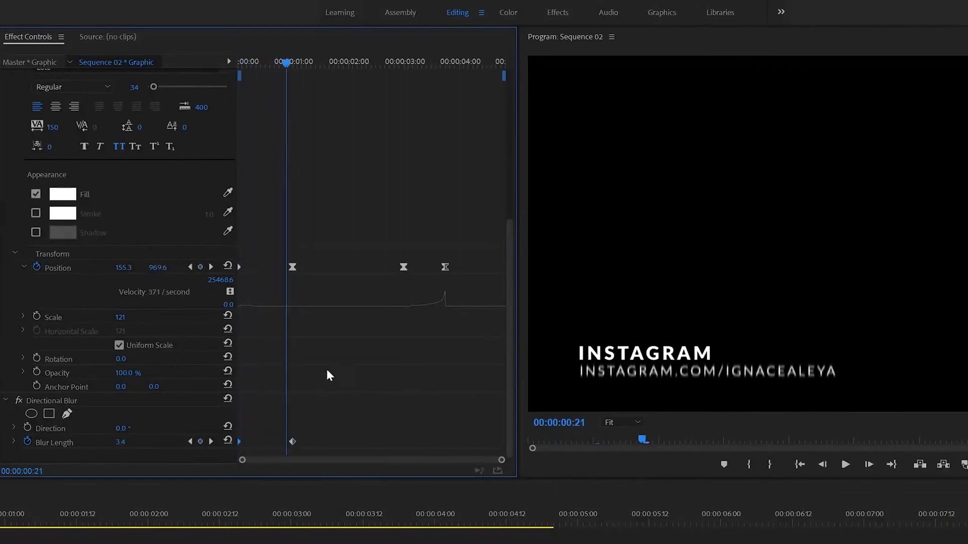
Make the Blur Length keyframe Continuous Bezier and drag its handle to ease into one second.
right_click(293, 443)
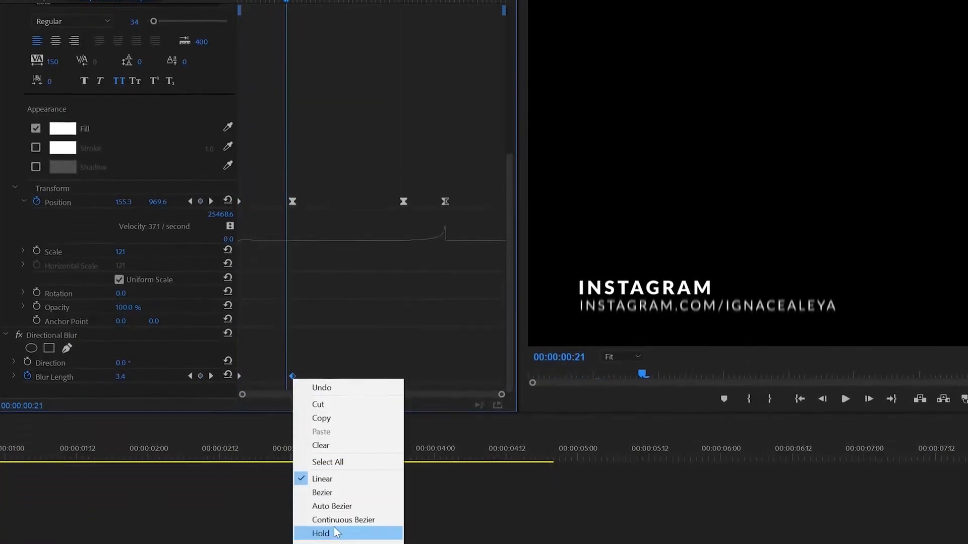
left_click(317, 453)
left_click(14, 319)
scroll(14, 319, "down", 3)
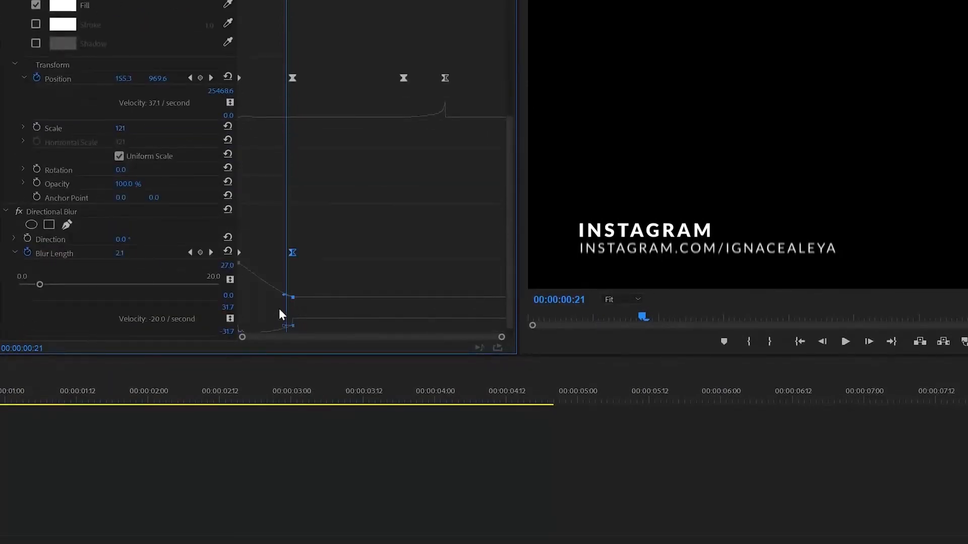
left_click_drag(287, 298, 272, 299)
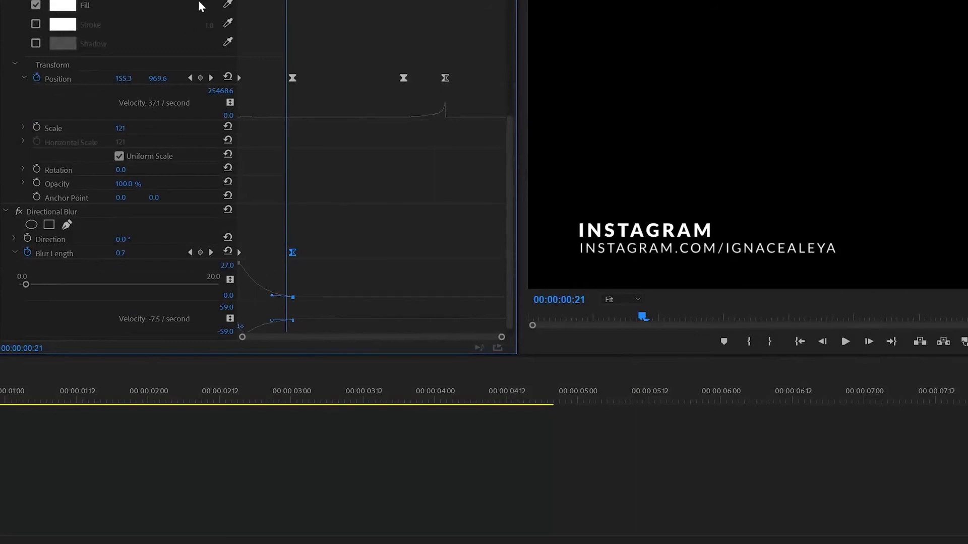
Preview the eased blur animation from the clip start.
left_click_drag(257, 15, 167, 27)
key("space")
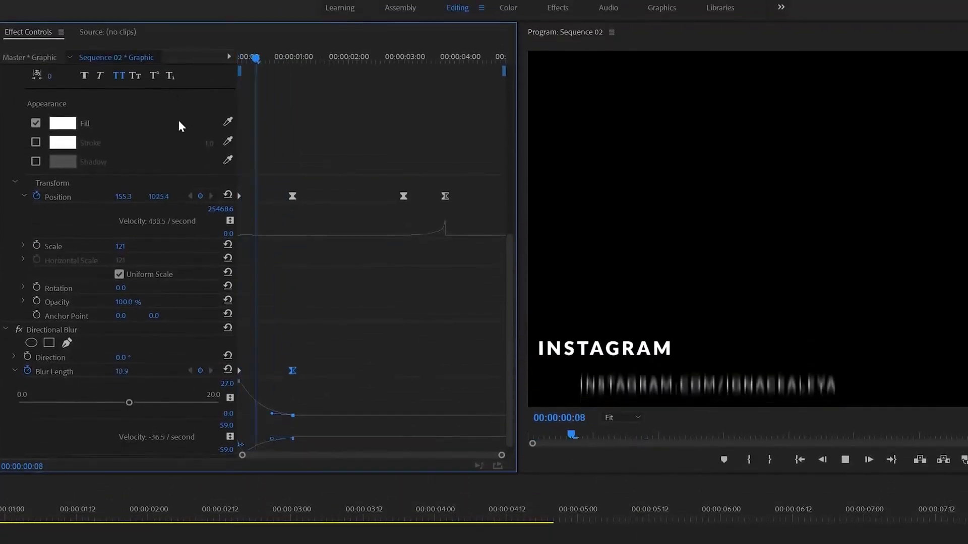
left_click_drag(283, 57, 238, 56)
key("space")
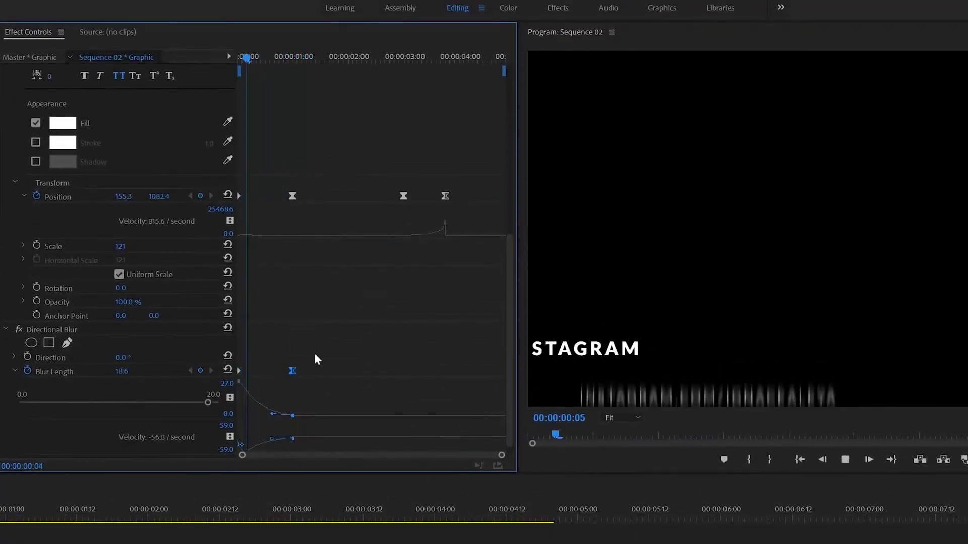
key("space")
left_click(344, 385)
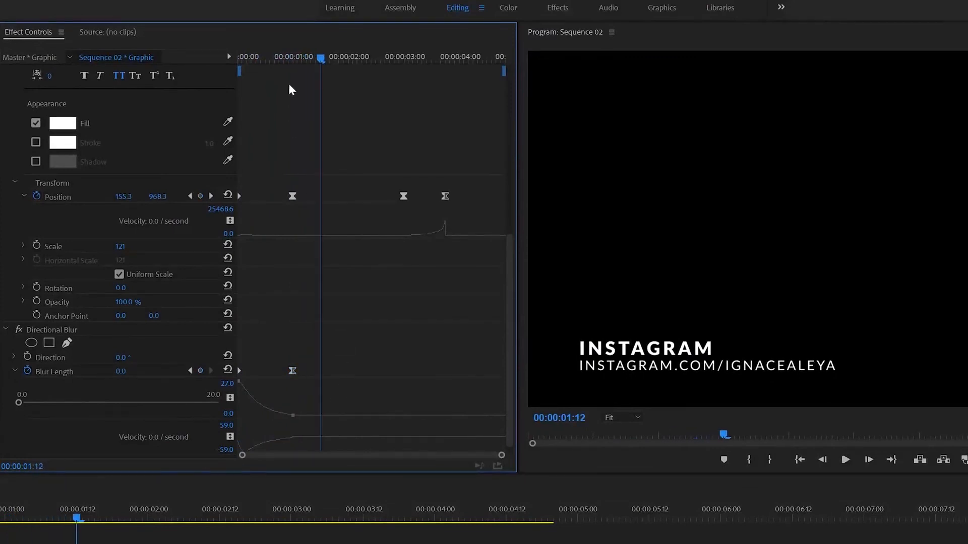
left_click_drag(270, 56, 174, 74)
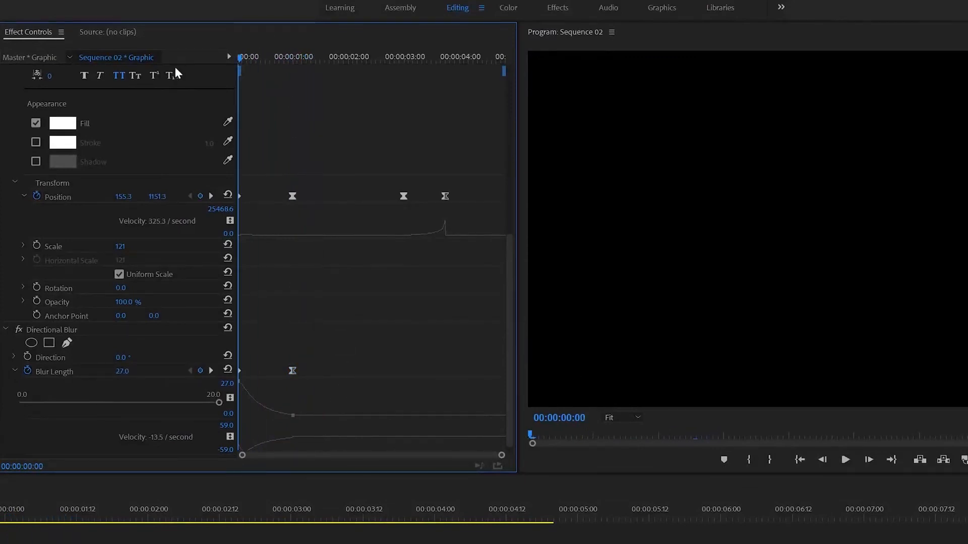
Lower the starting Blur Length to 10 and play back the revision.
left_click(124, 373)
type("10")
key("Return")
key("space")
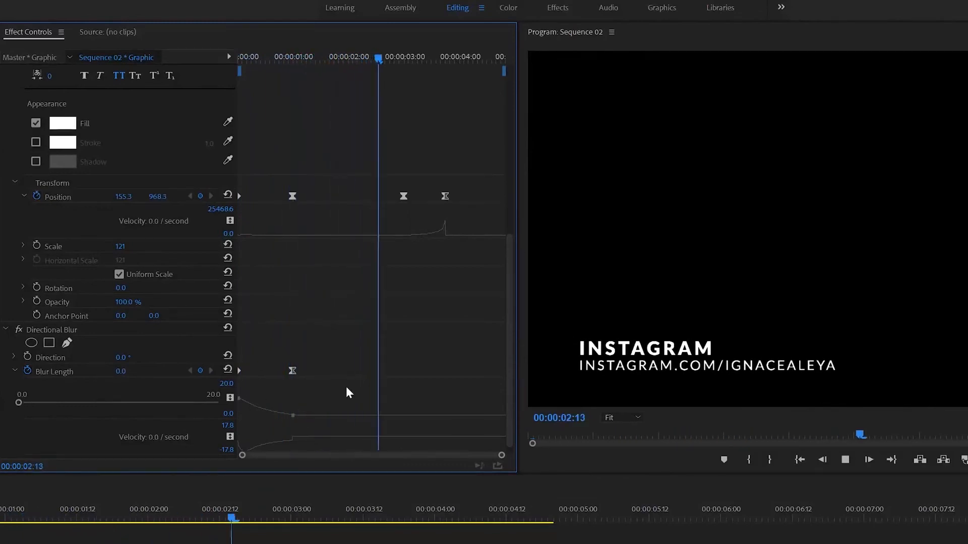
key("space")
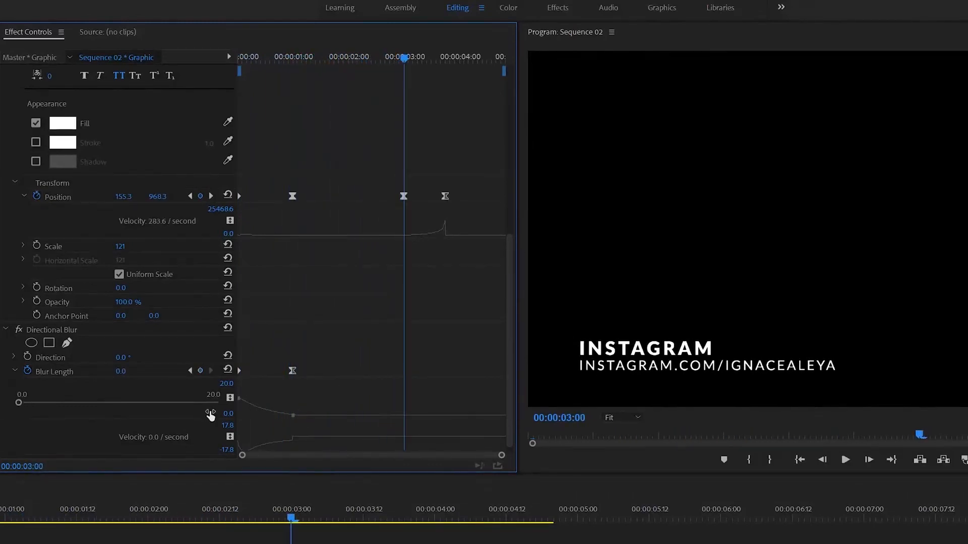
Add a Blur Length keyframe at 00:00:03:00, set 10 at 00:00:03:18, and ease out of 03:00.
left_click(200, 371)
left_click(448, 58)
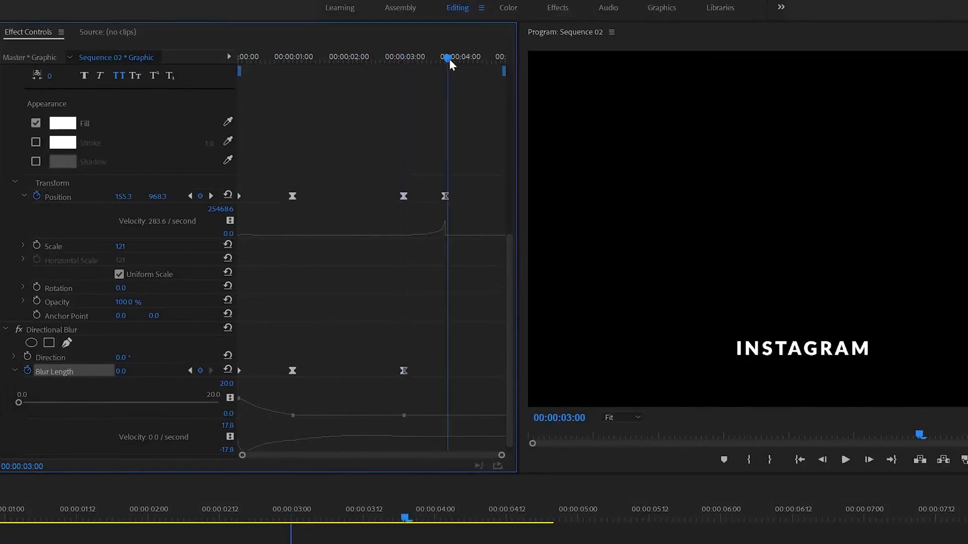
left_click(121, 372)
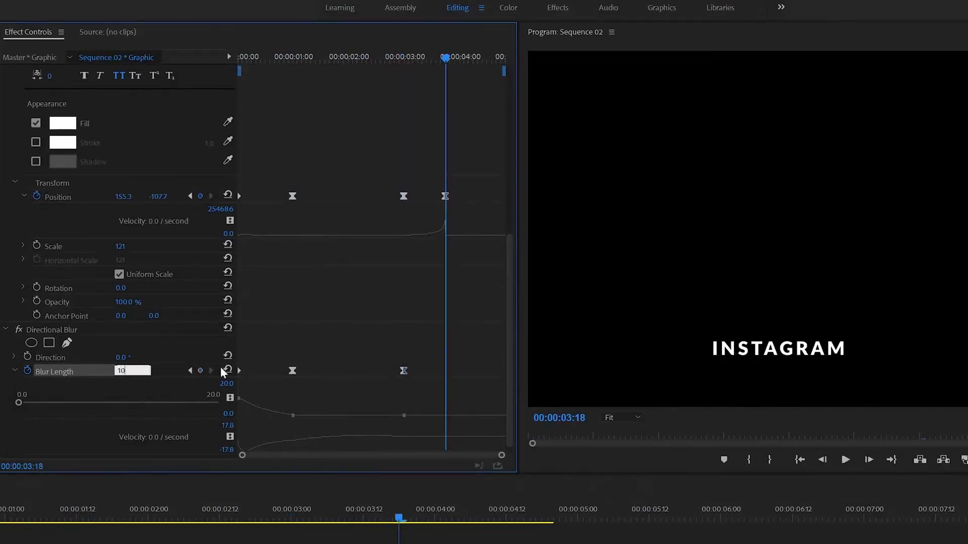
type("10")
key("Return")
left_click(412, 76)
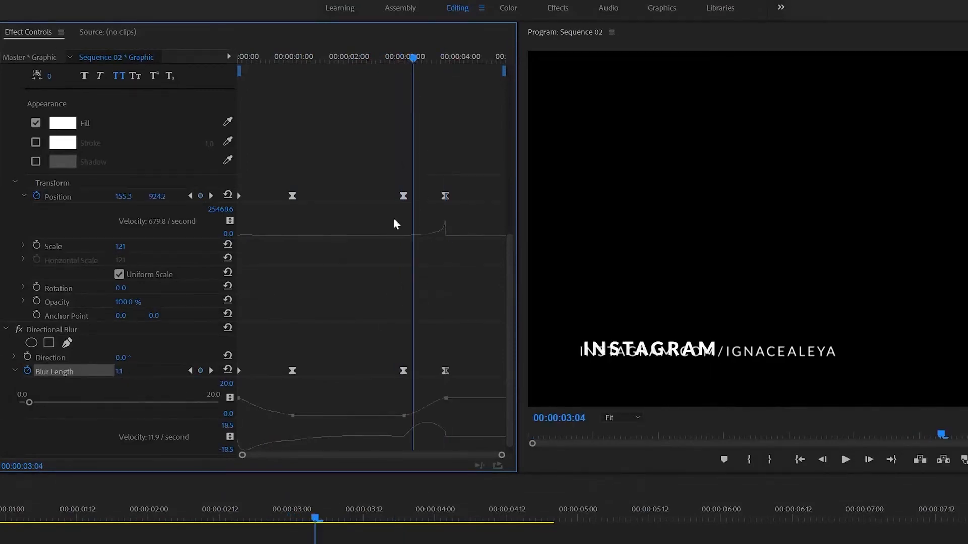
left_click(403, 415)
left_click_drag(415, 417, 424, 416)
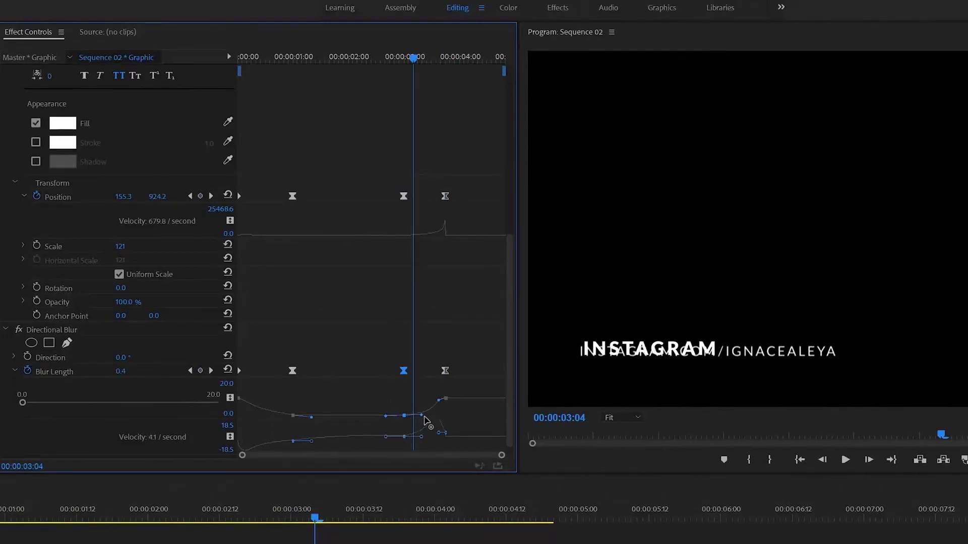
Raise the Blur Length at 00:00:03:18 to 25 and preview the blurred exit.
left_click(393, 59)
key("space")
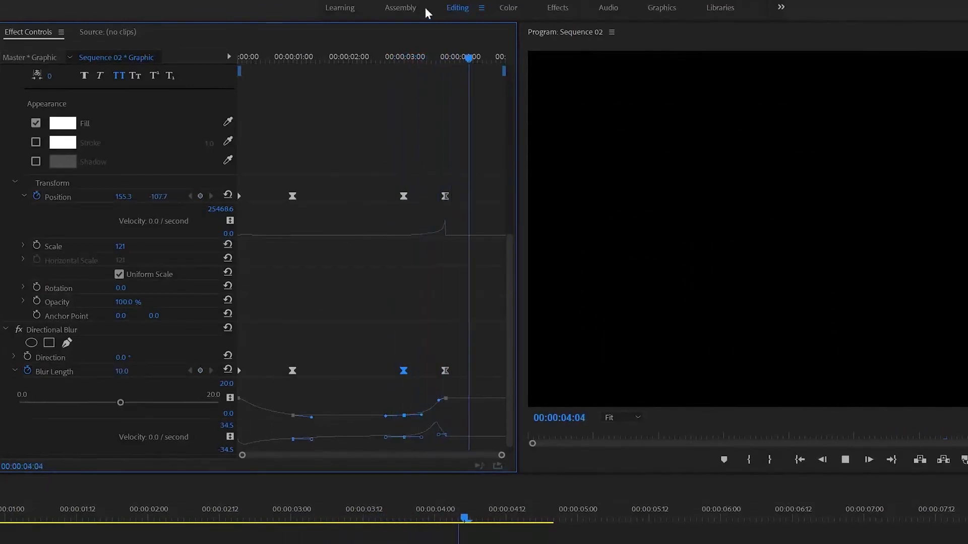
left_click(443, 54)
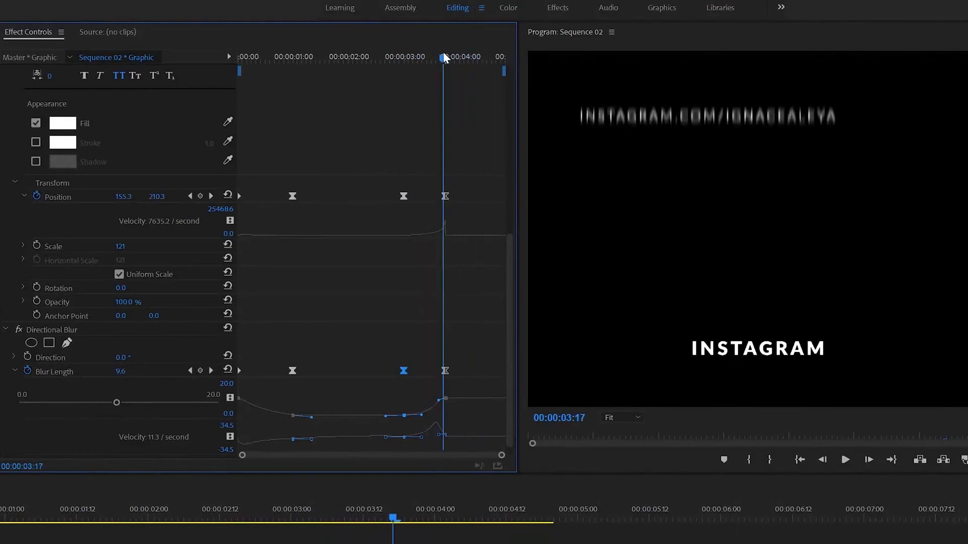
left_click(121, 371)
type("25")
key("Return")
left_click(399, 57)
key("space")
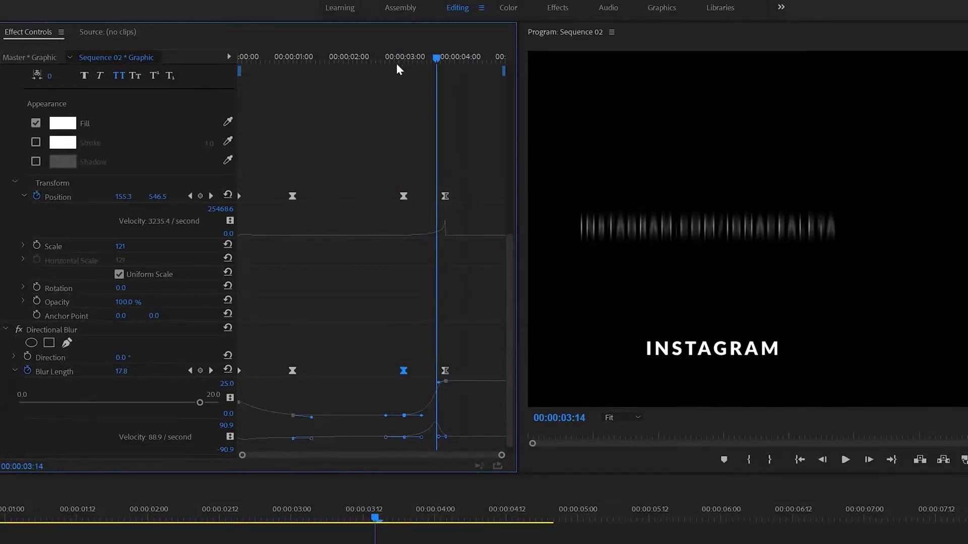
left_click_drag(396, 63, 341, 64)
key("space")
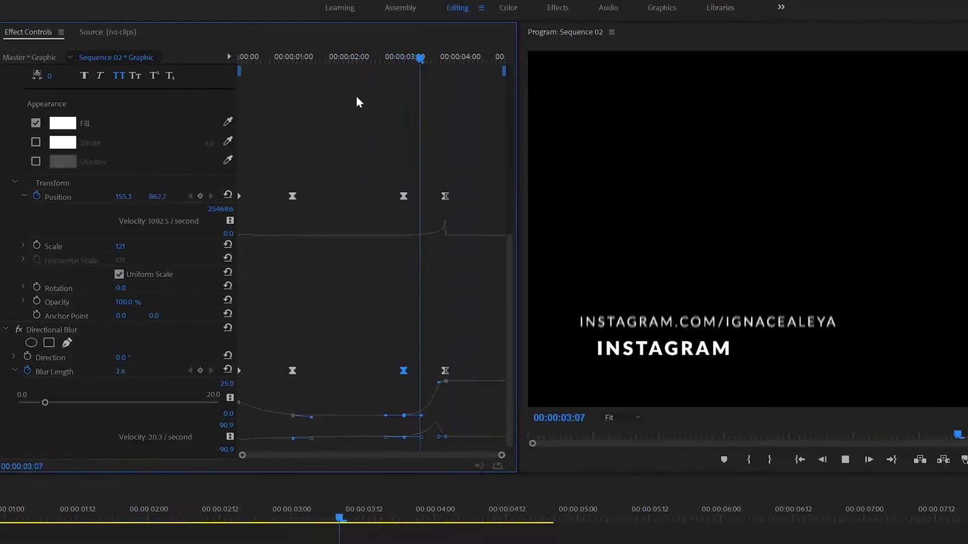
left_click(367, 58)
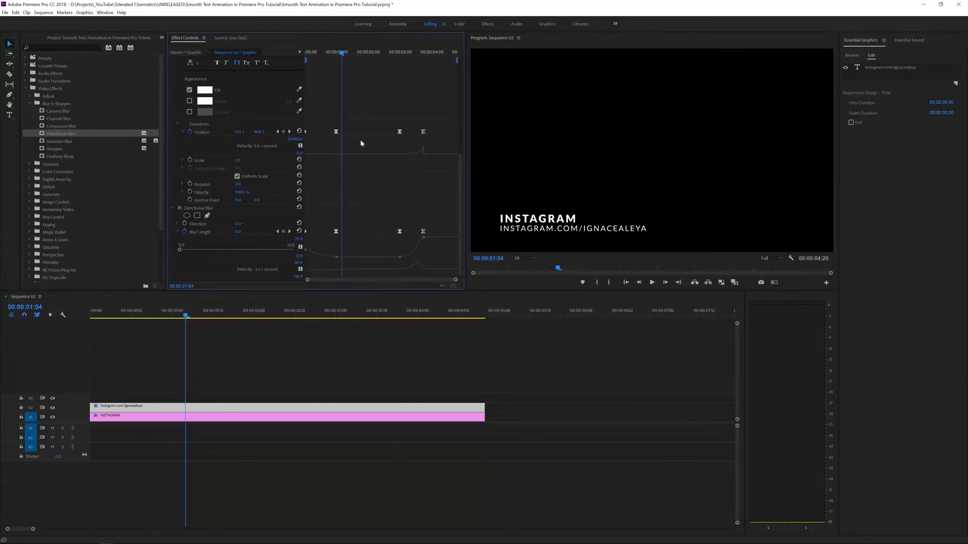
Apply Directional Blur to the INSTAGRAM title clip.
left_click(142, 419)
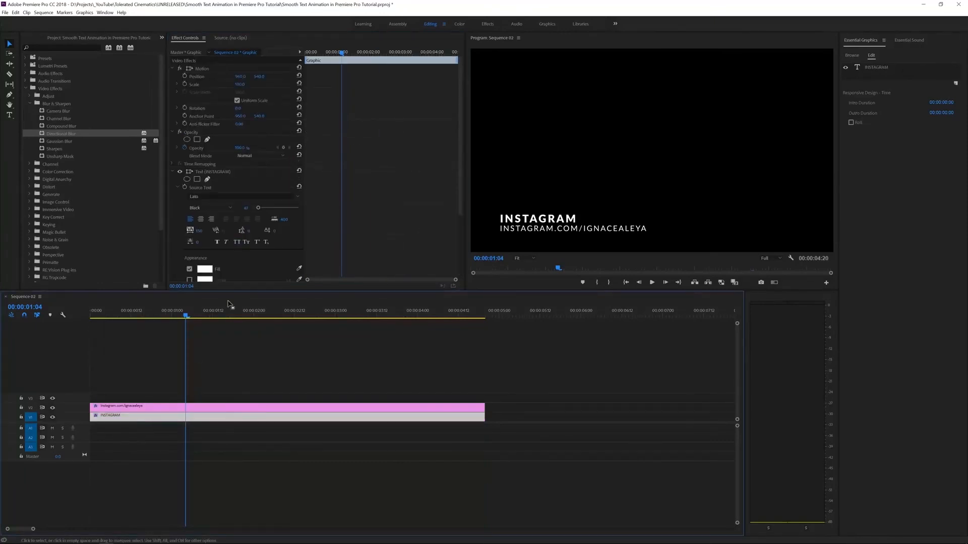
scroll(336, 173, "down", 5)
left_click_drag(58, 144, 141, 417)
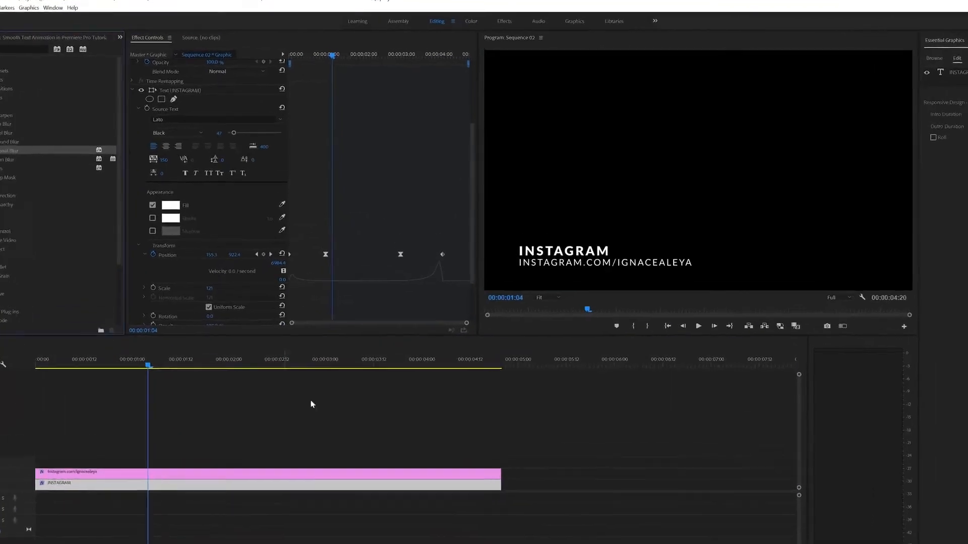
left_click_drag(332, 53, 296, 62)
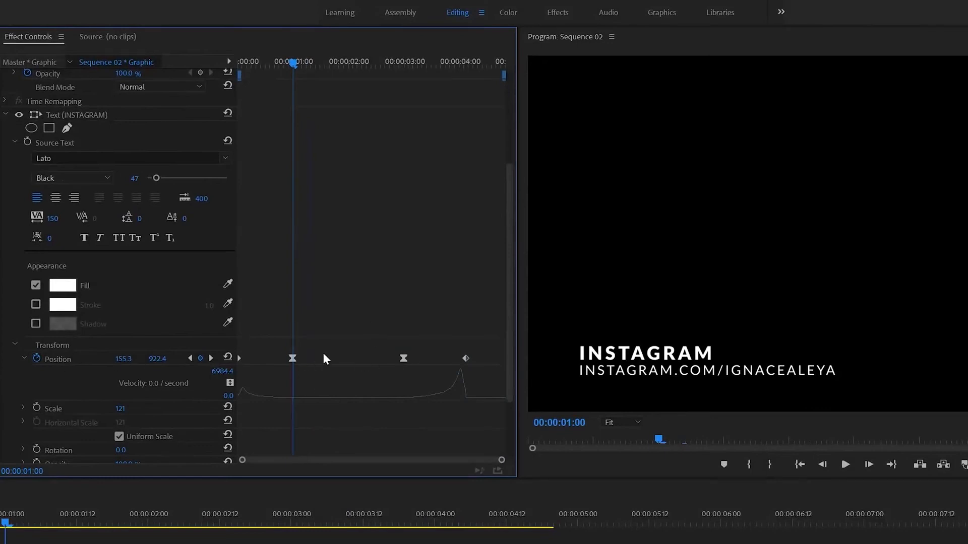
Add Blur Length keyframes at one and three seconds and set Direction to 90°.
scroll(317, 353, "down", 3)
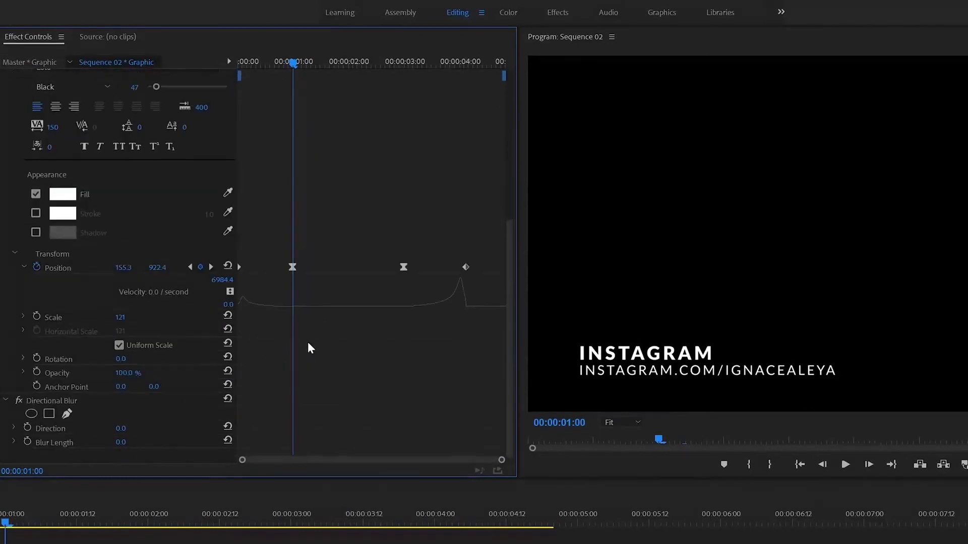
left_click(28, 442)
left_click_drag(407, 65, 404, 61)
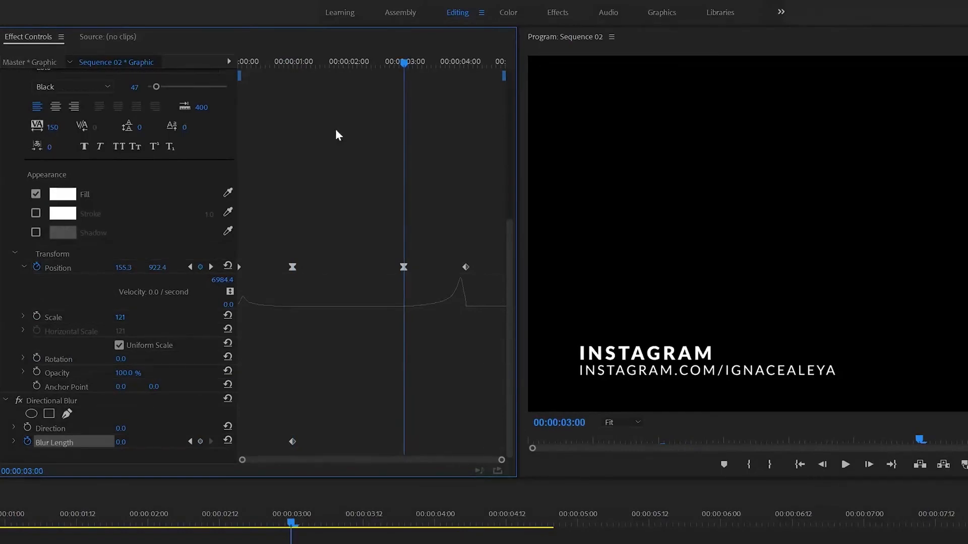
left_click(200, 442)
left_click(121, 429)
type("90")
key("Return")
Set the INSTAGRAM line's Blur Length to 25 at 00:00:04:03.
left_click_drag(308, 60, 128, 83)
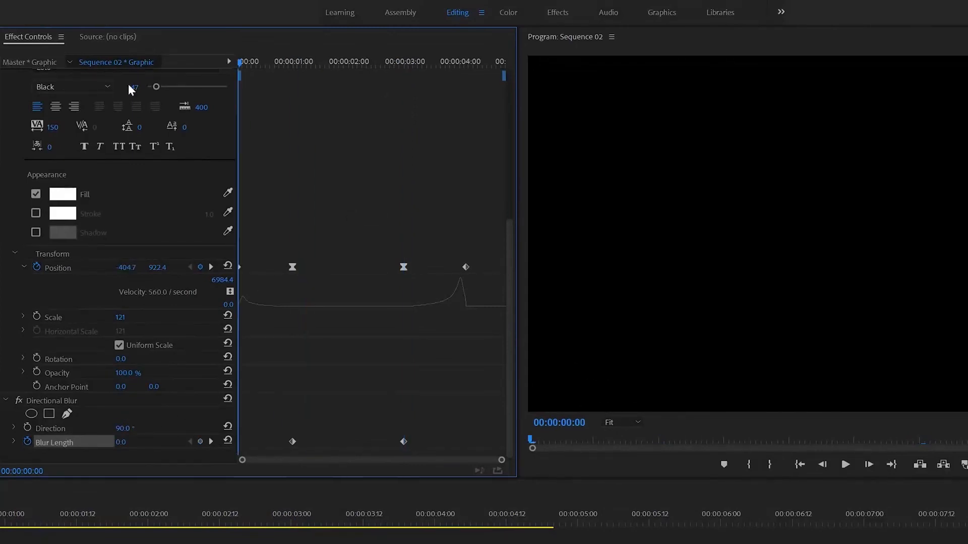
left_click(121, 447)
left_click_drag(449, 61, 466, 70)
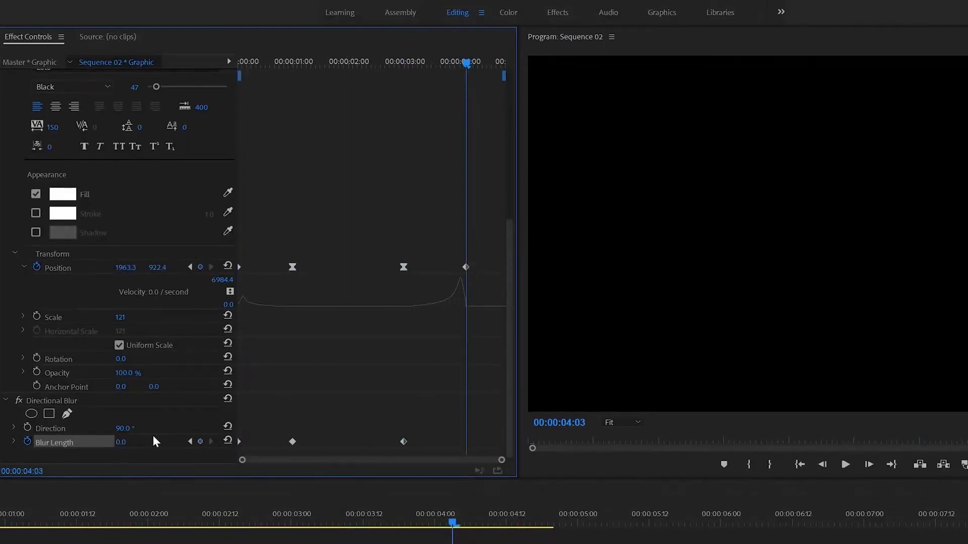
left_click(121, 442)
type("25")
key("Return")
Apply Ease to the Blur Length keyframes at 1 and 3 seconds.
left_click(404, 442)
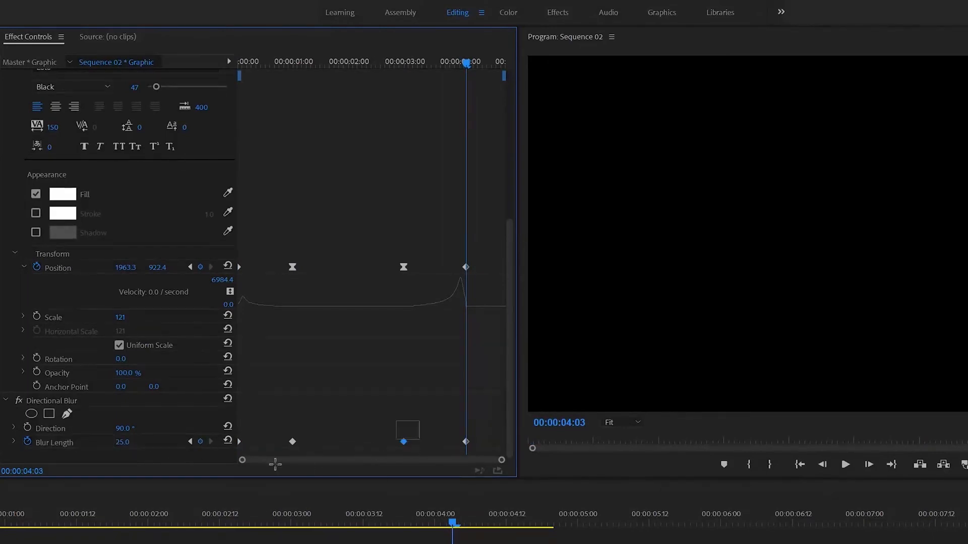
right_click(291, 442)
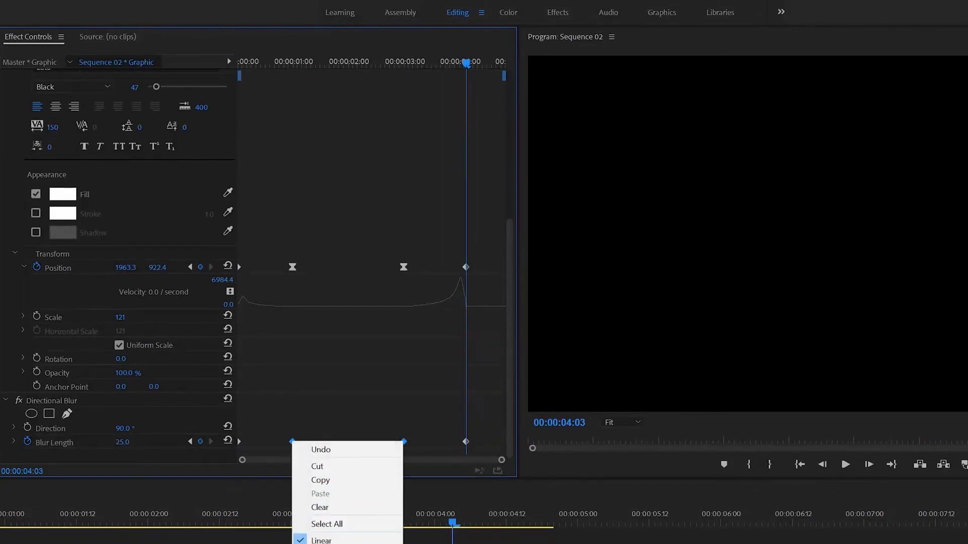
left_click(327, 543)
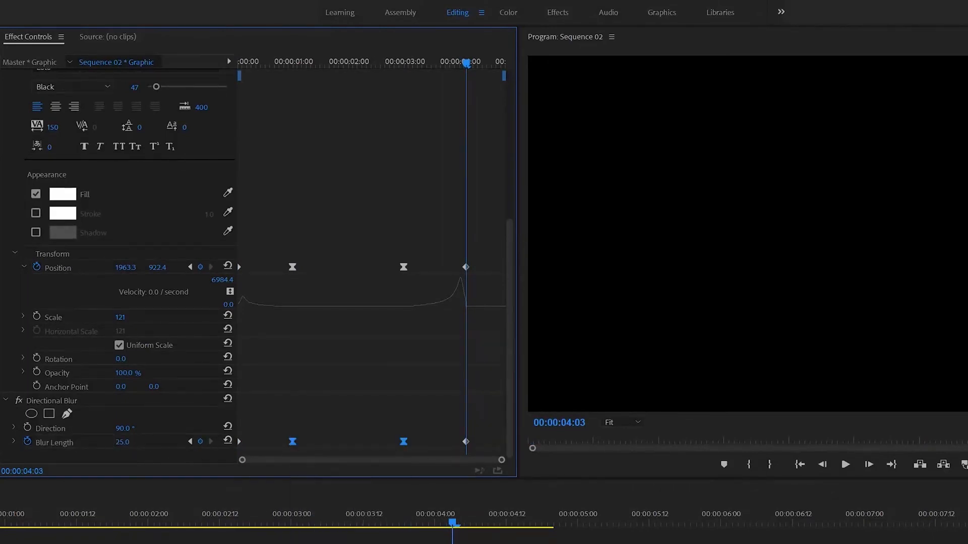
left_click(13, 442)
scroll(248, 445, "down", 3)
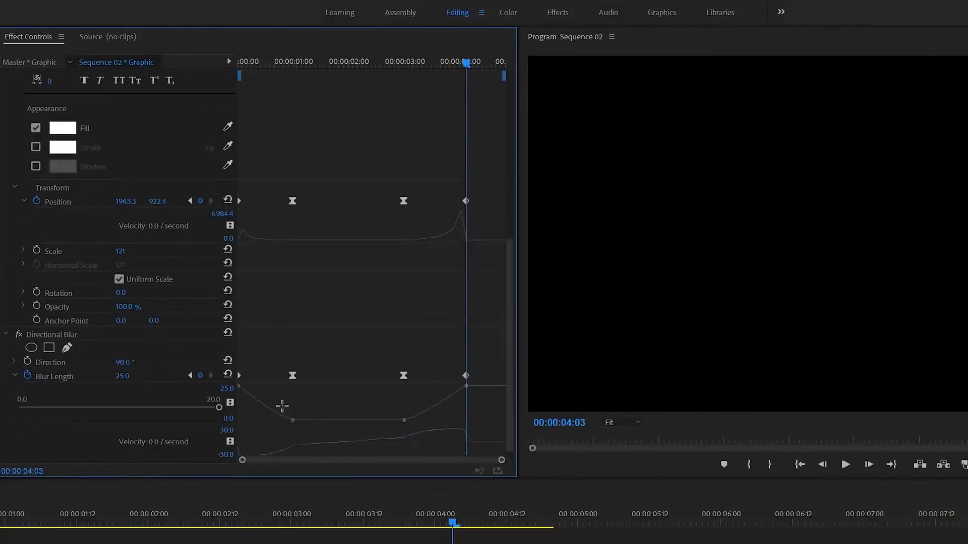
Drag the velocity handles so Blur Length ramps smoothly from 0 at 3 seconds to 25, then play it.
left_click(308, 444)
left_click_drag(312, 423, 332, 435)
scroll(295, 454, "down", 1)
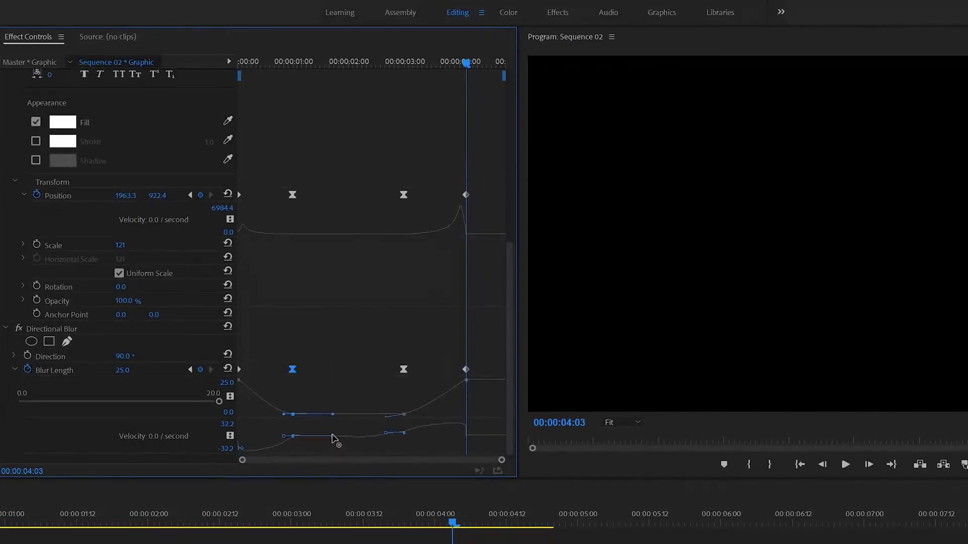
scroll(435, 464, "down", 1)
left_click(402, 435)
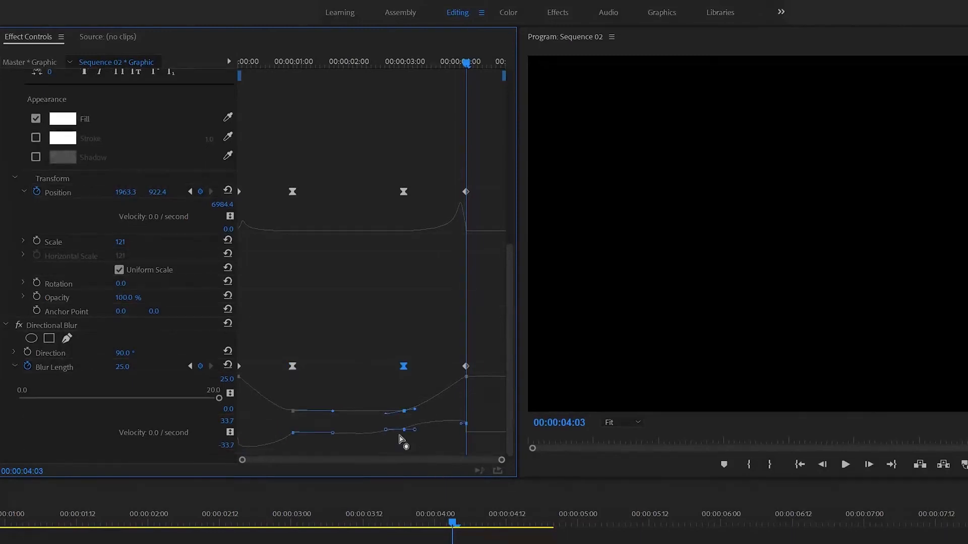
left_click_drag(386, 432, 440, 435)
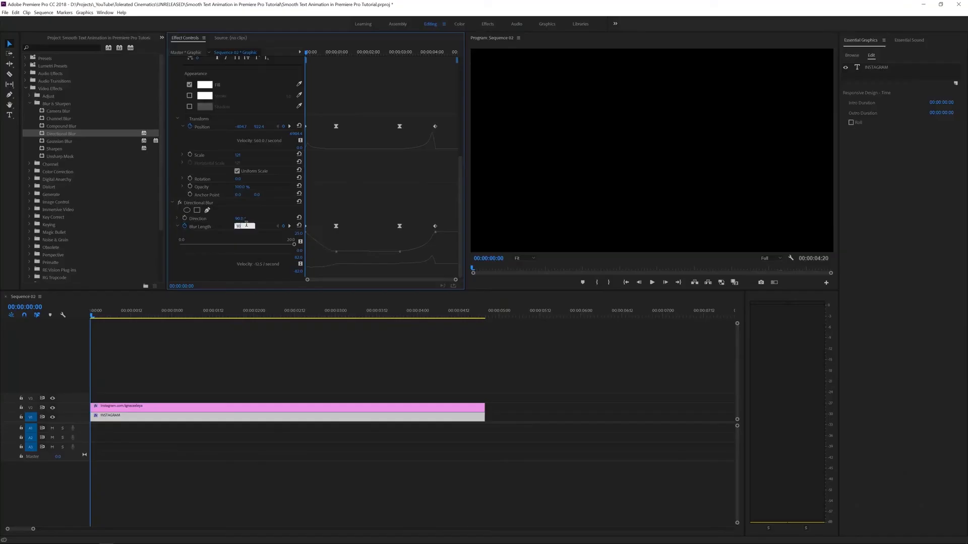
key("Return")
key("space")
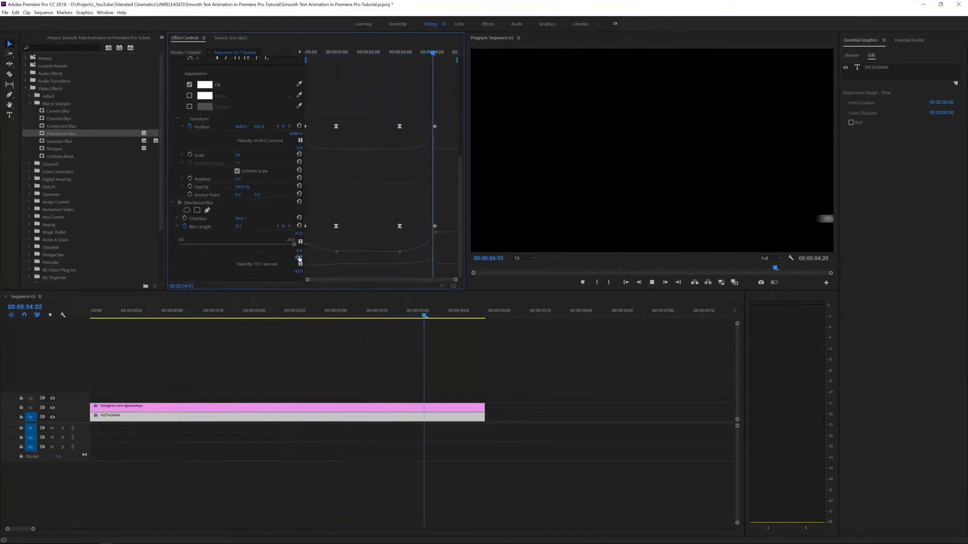
Replay the slide-out, then cut the INSTAGRAM clip's end back to 00:00:04:03.
key("space")
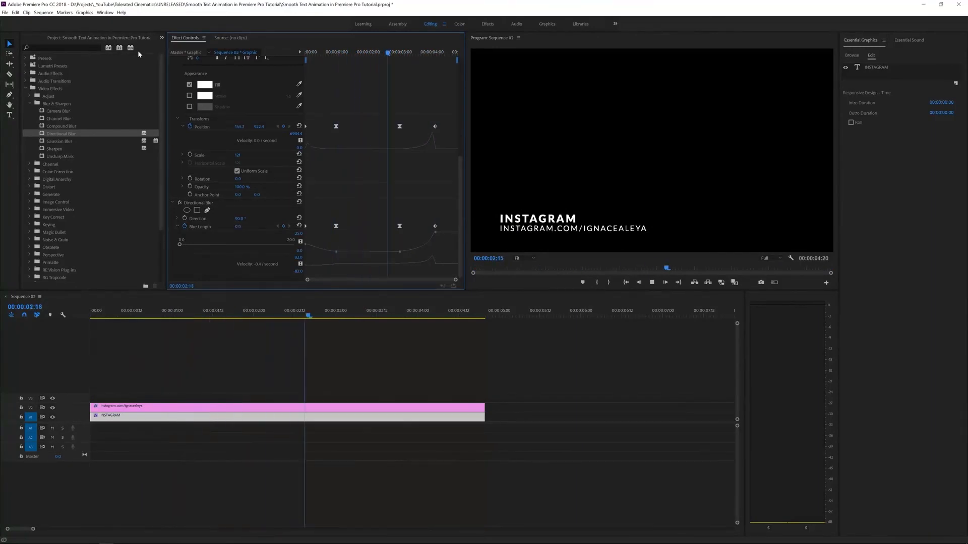
key("space")
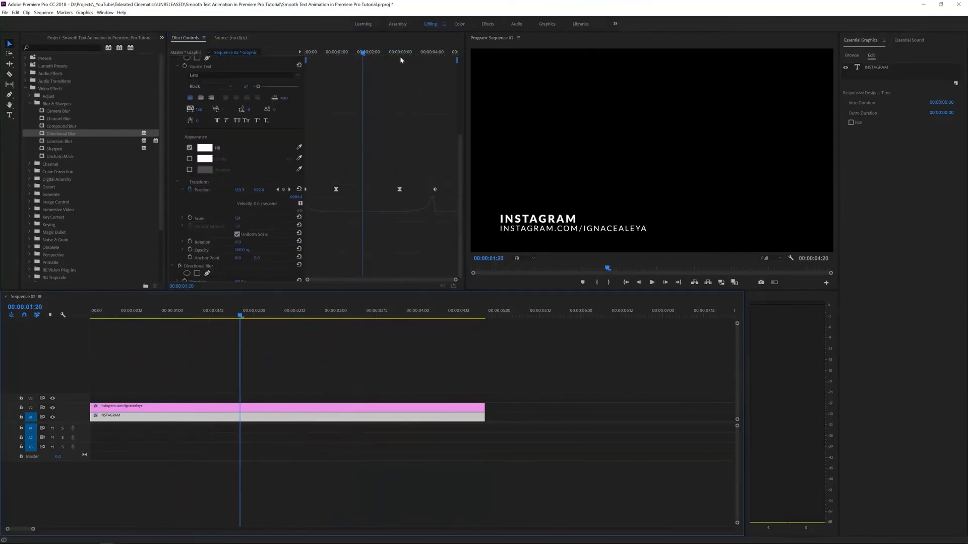
left_click_drag(400, 54, 436, 68)
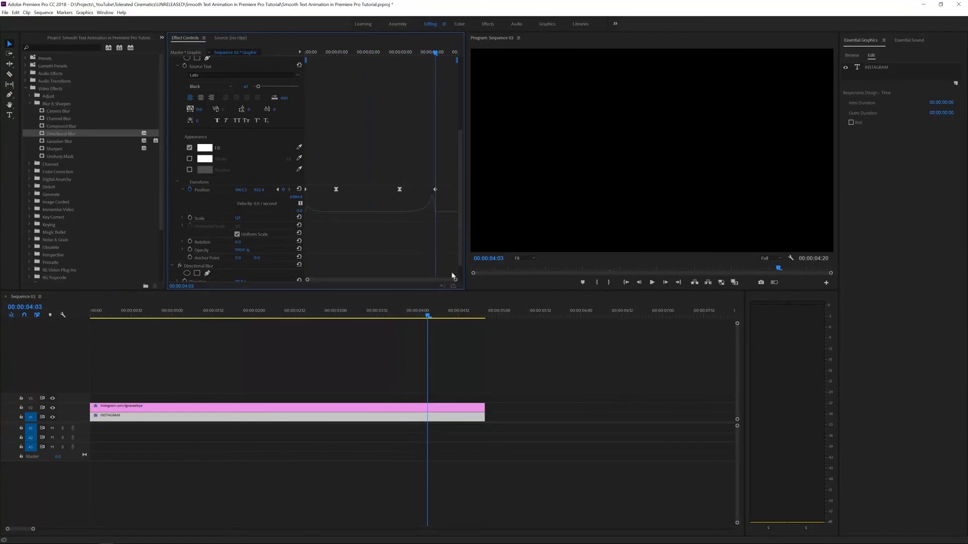
left_click_drag(479, 422, 427, 419)
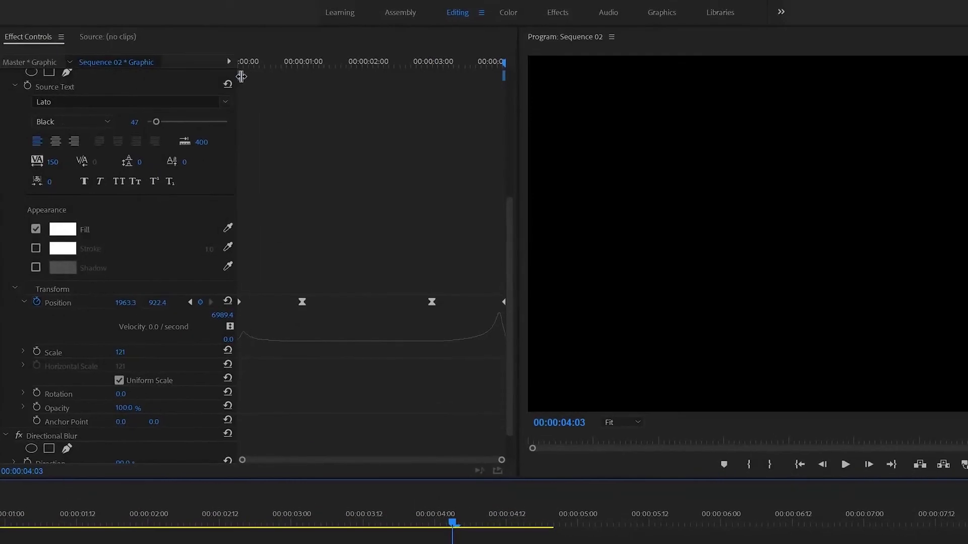
Set 1:06 Responsive Design intro and outro, then stretch the INSTAGRAM clip to 5:07.
left_click_drag(241, 76, 319, 77)
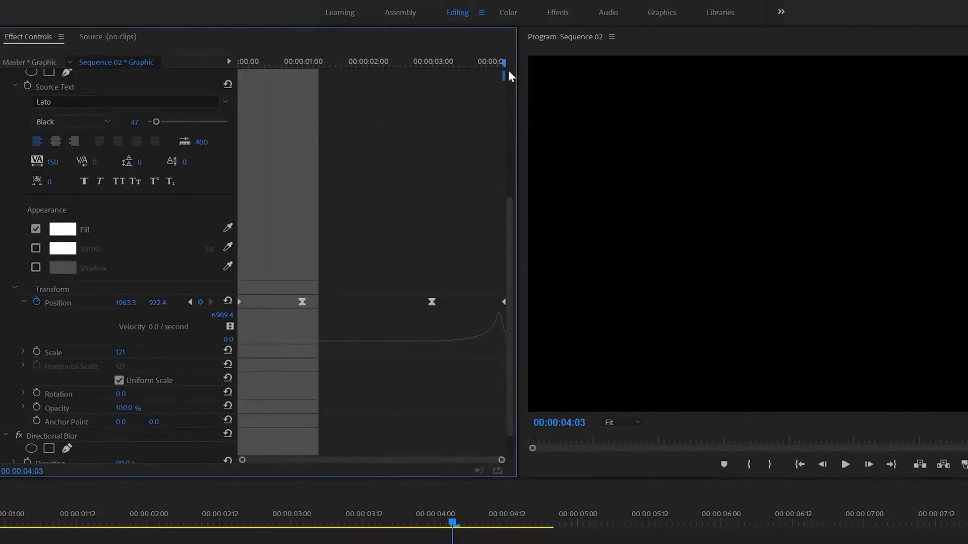
left_click_drag(503, 79, 424, 81)
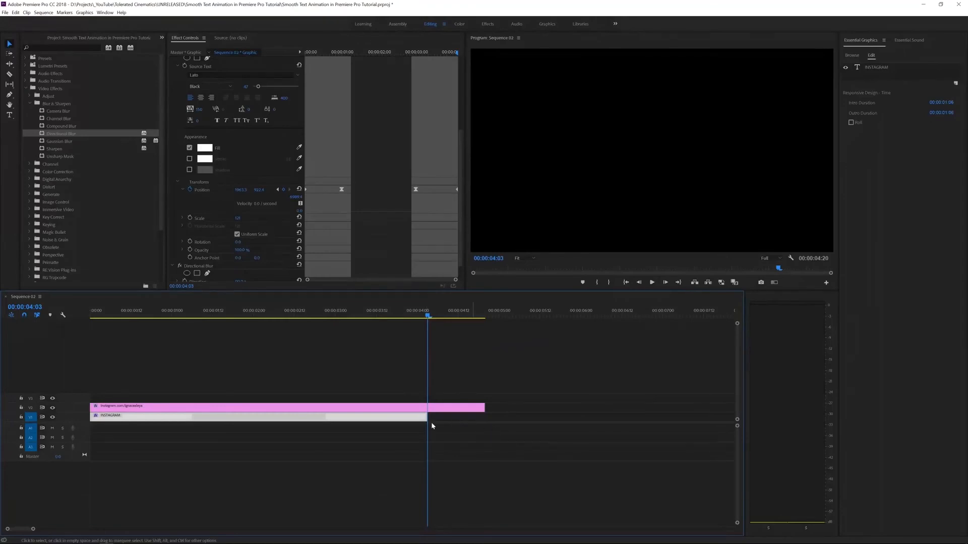
left_click_drag(430, 417, 526, 413)
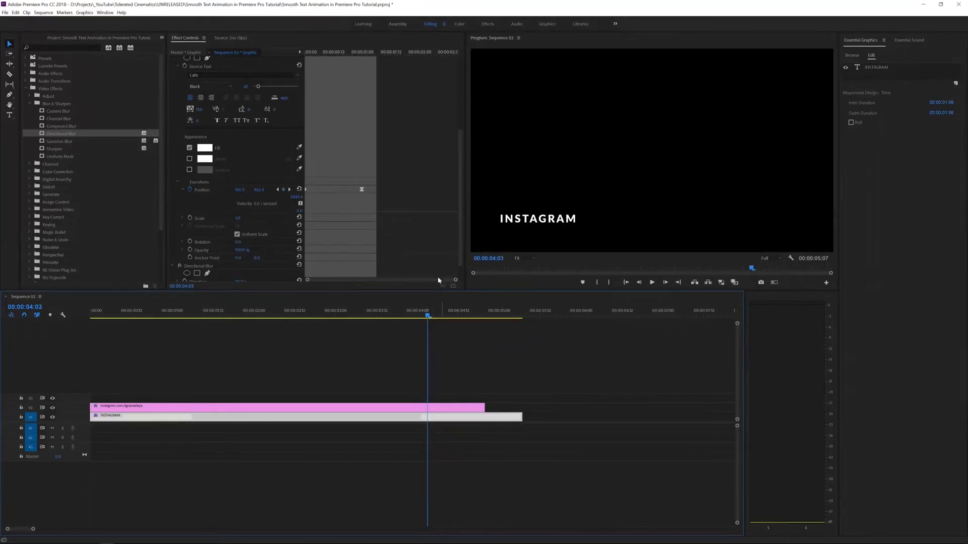
left_click(495, 337)
left_click(488, 418)
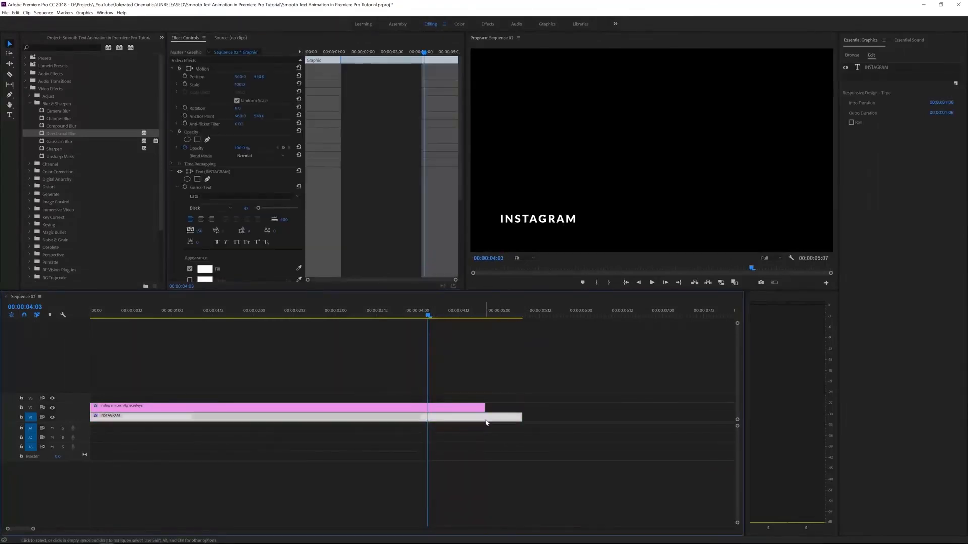
scroll(393, 196, "down", 5)
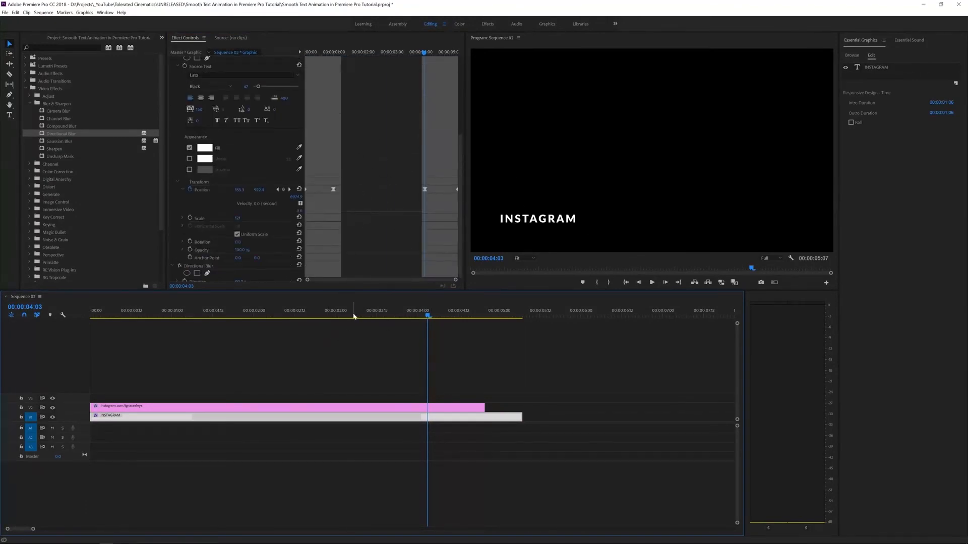
Play from the start, trim the INSTAGRAM clip to end just before 3 seconds, and replay.
key("Home")
key("space")
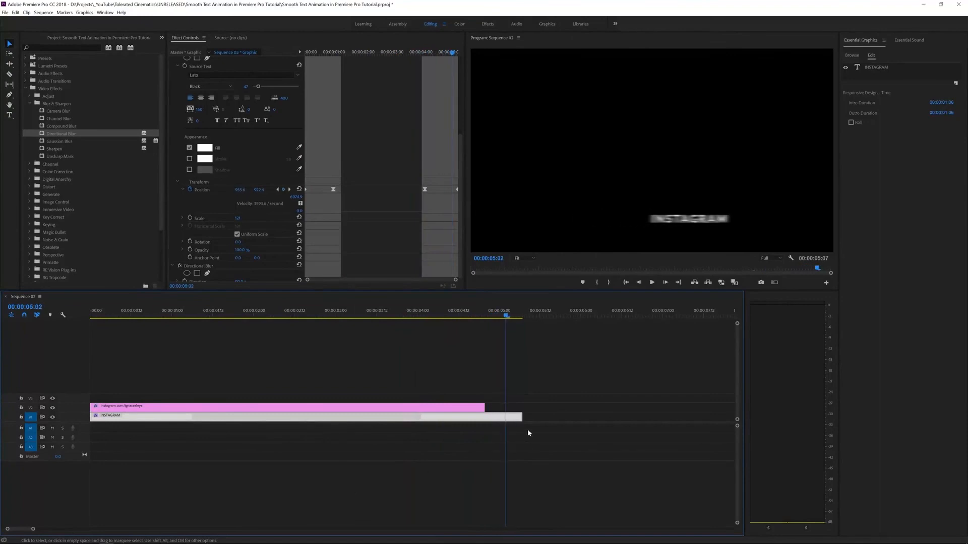
left_click_drag(522, 417, 320, 415)
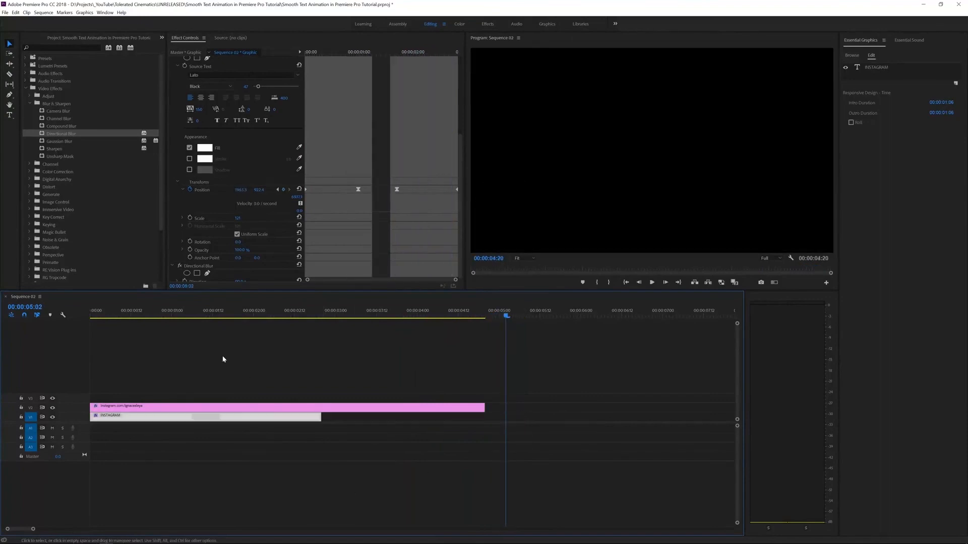
key("space")
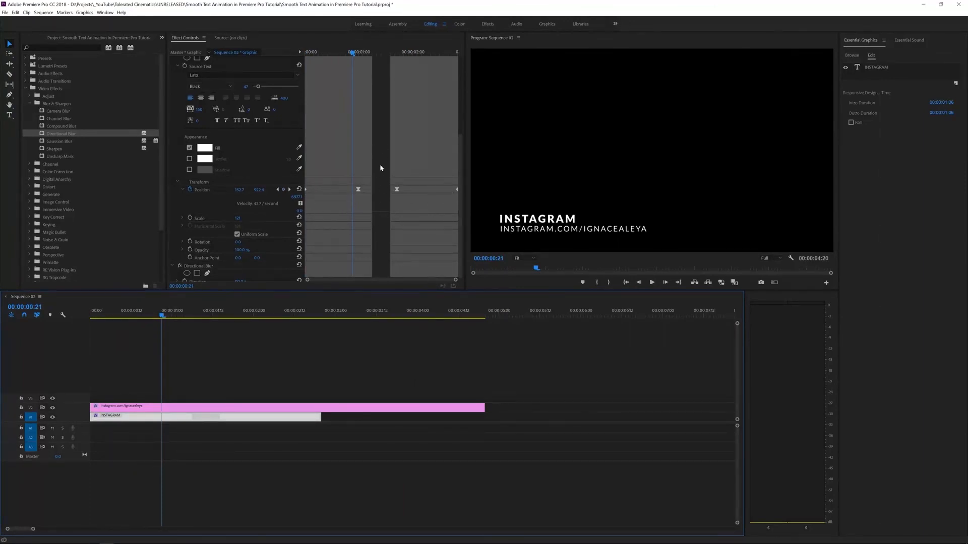
left_click(306, 401)
key("space")
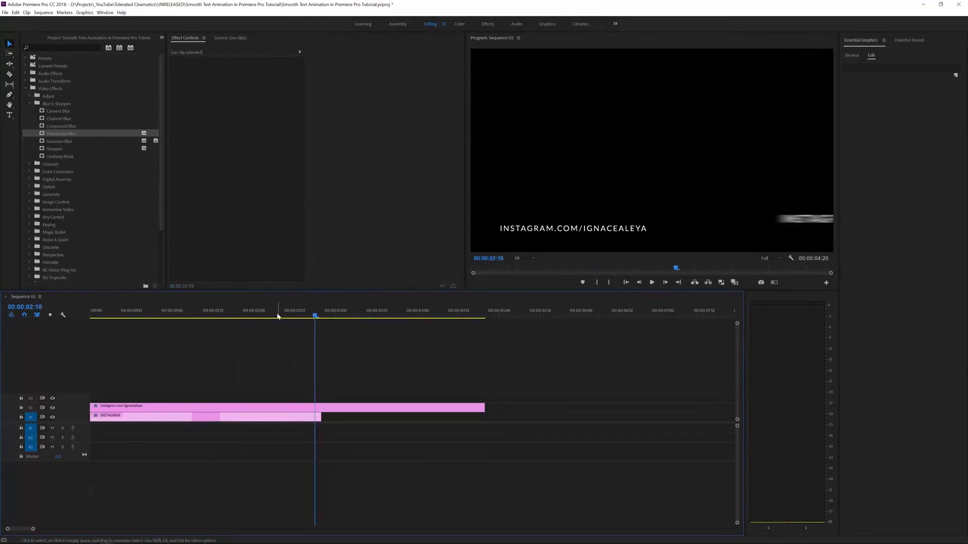
key("Home")
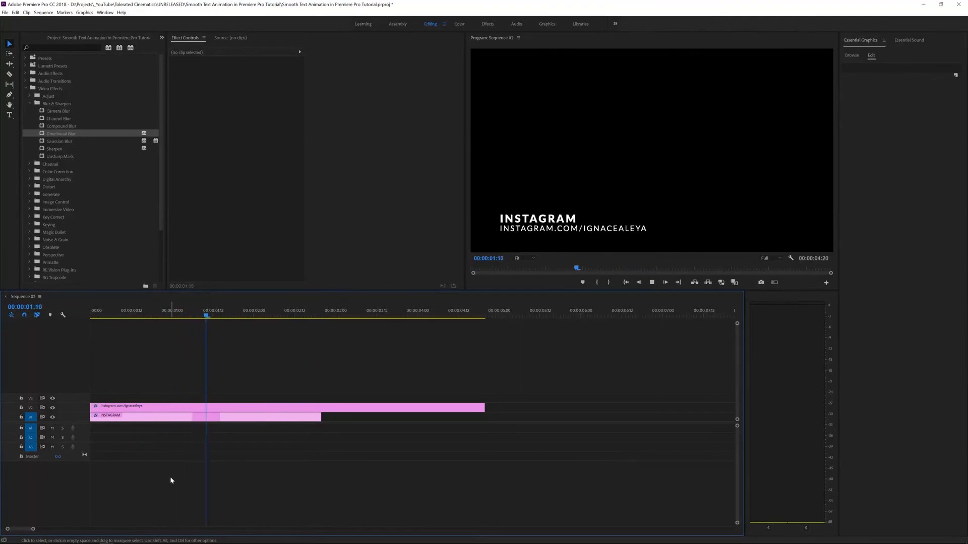